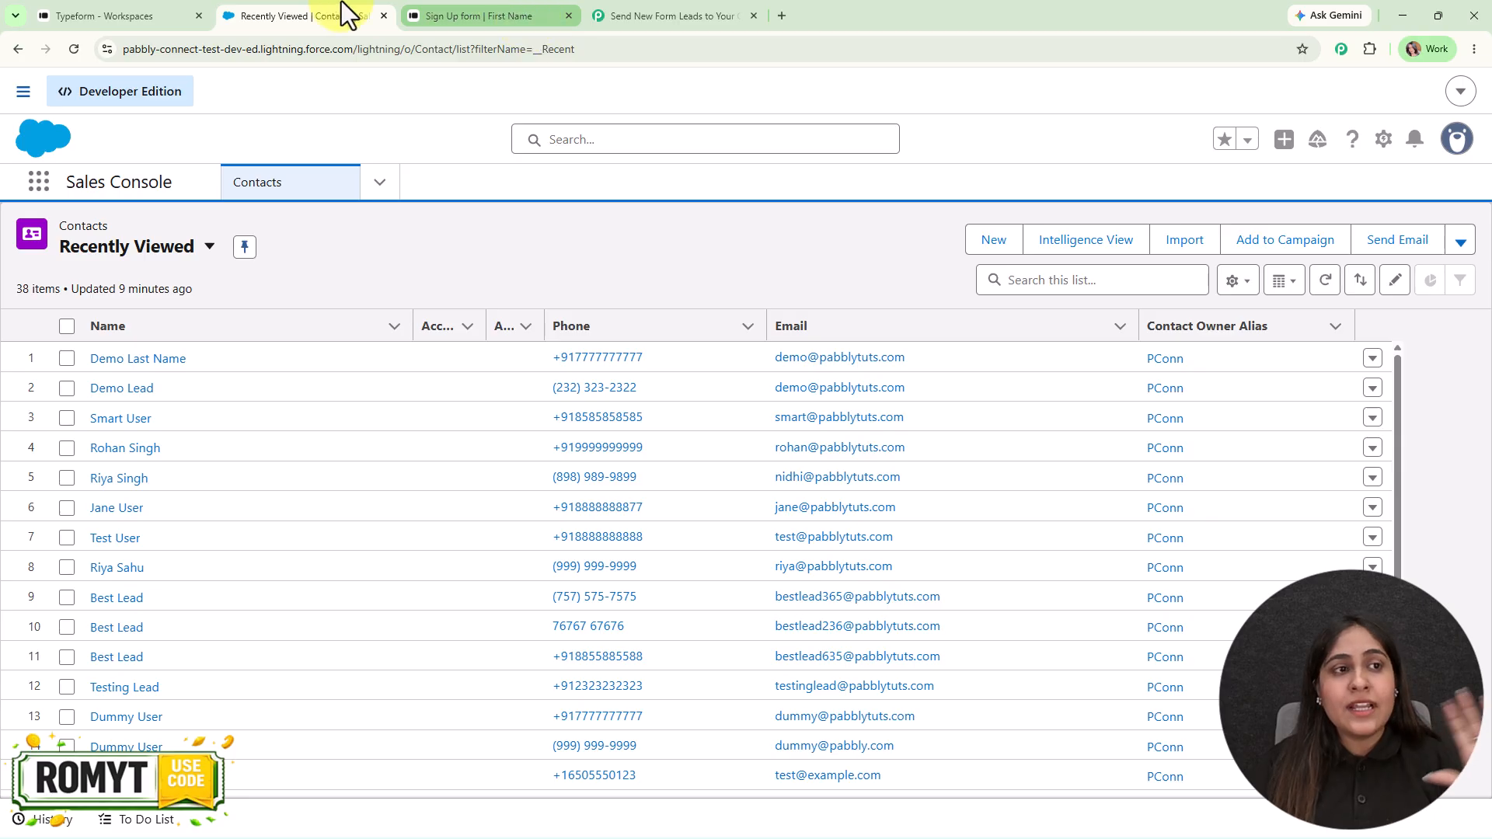
# - Look over the Typeform workspace, the Salesforce contacts list and the Pabbly Connect workflow linking the two
pyautogui.click(158, 14)
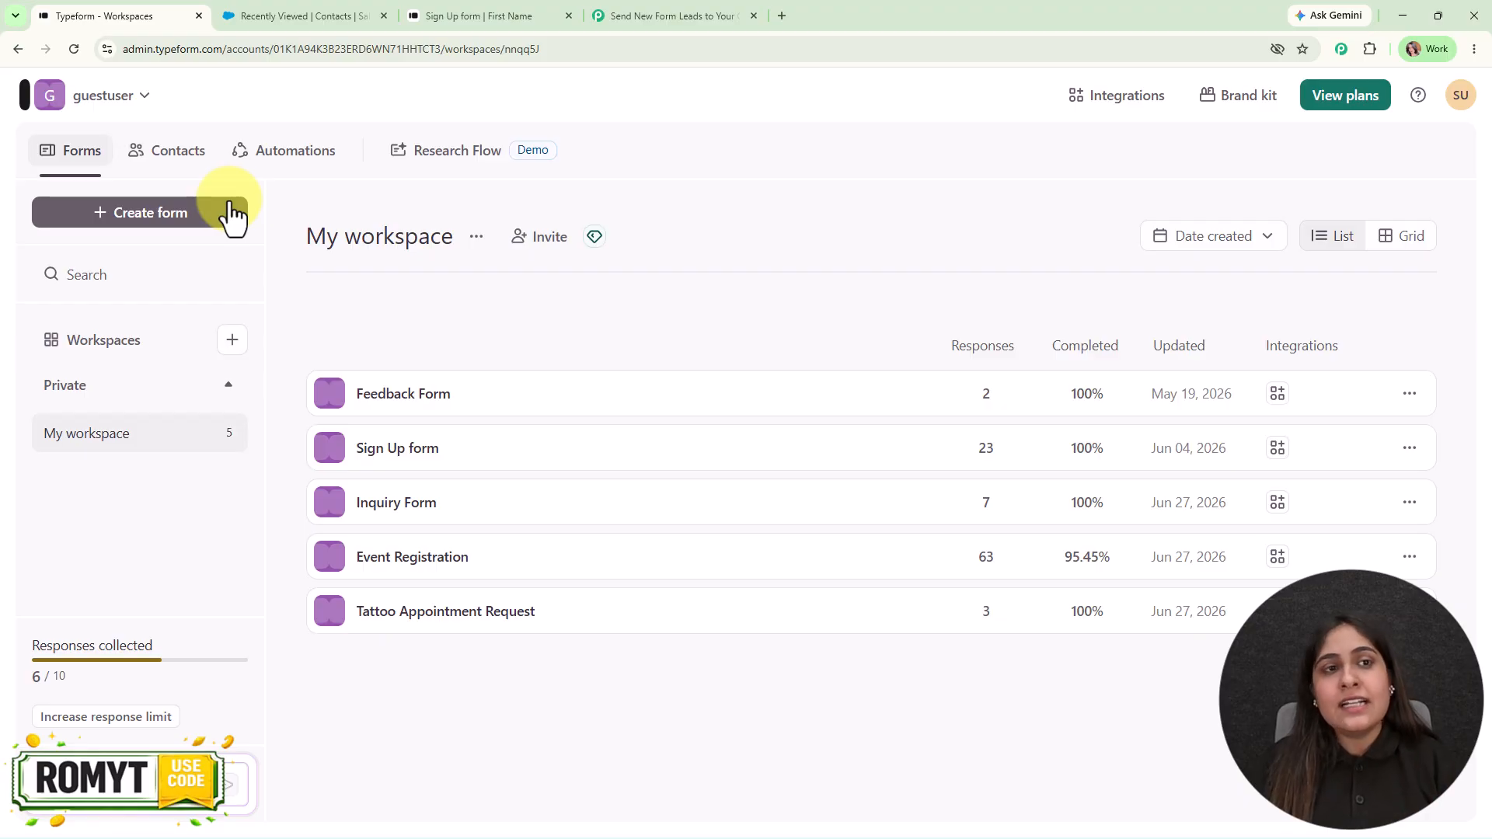
pyautogui.click(298, 16)
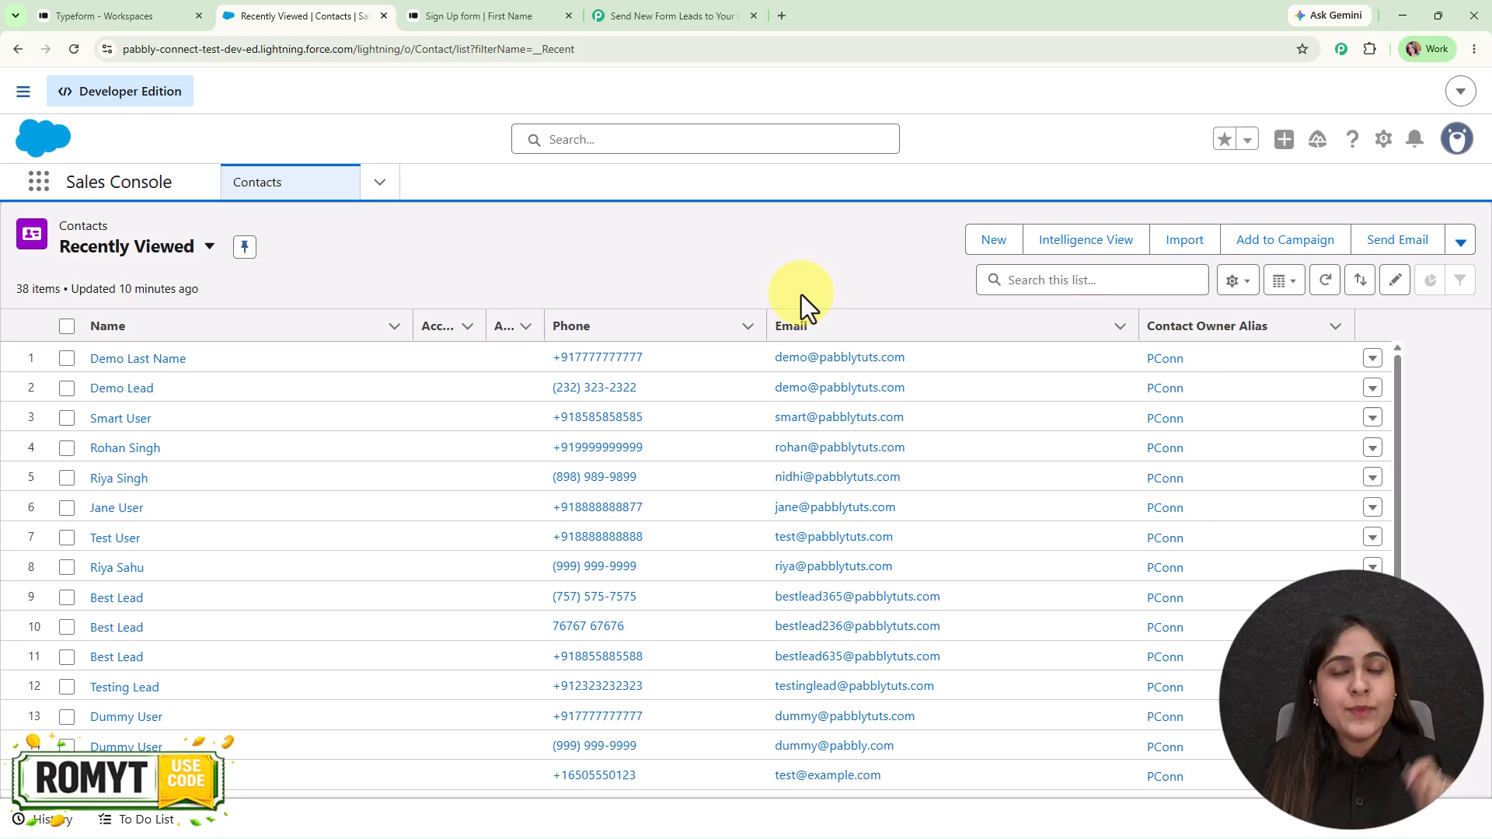
pyautogui.click(766, 4)
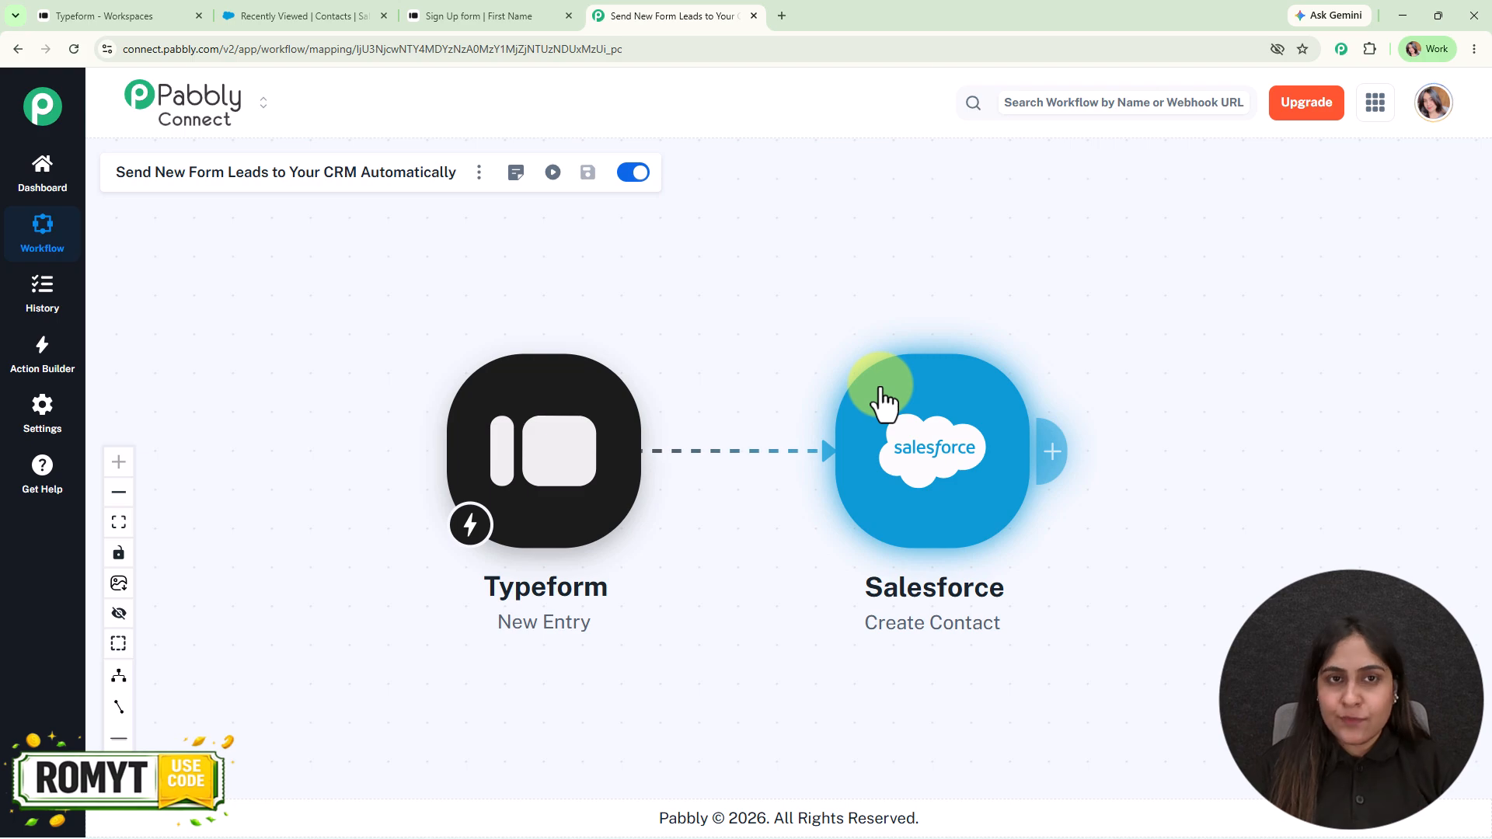
# - In the live Typeform Sign Up form, enter the test lead's first name, last name and email address
pyautogui.click(535, 16)
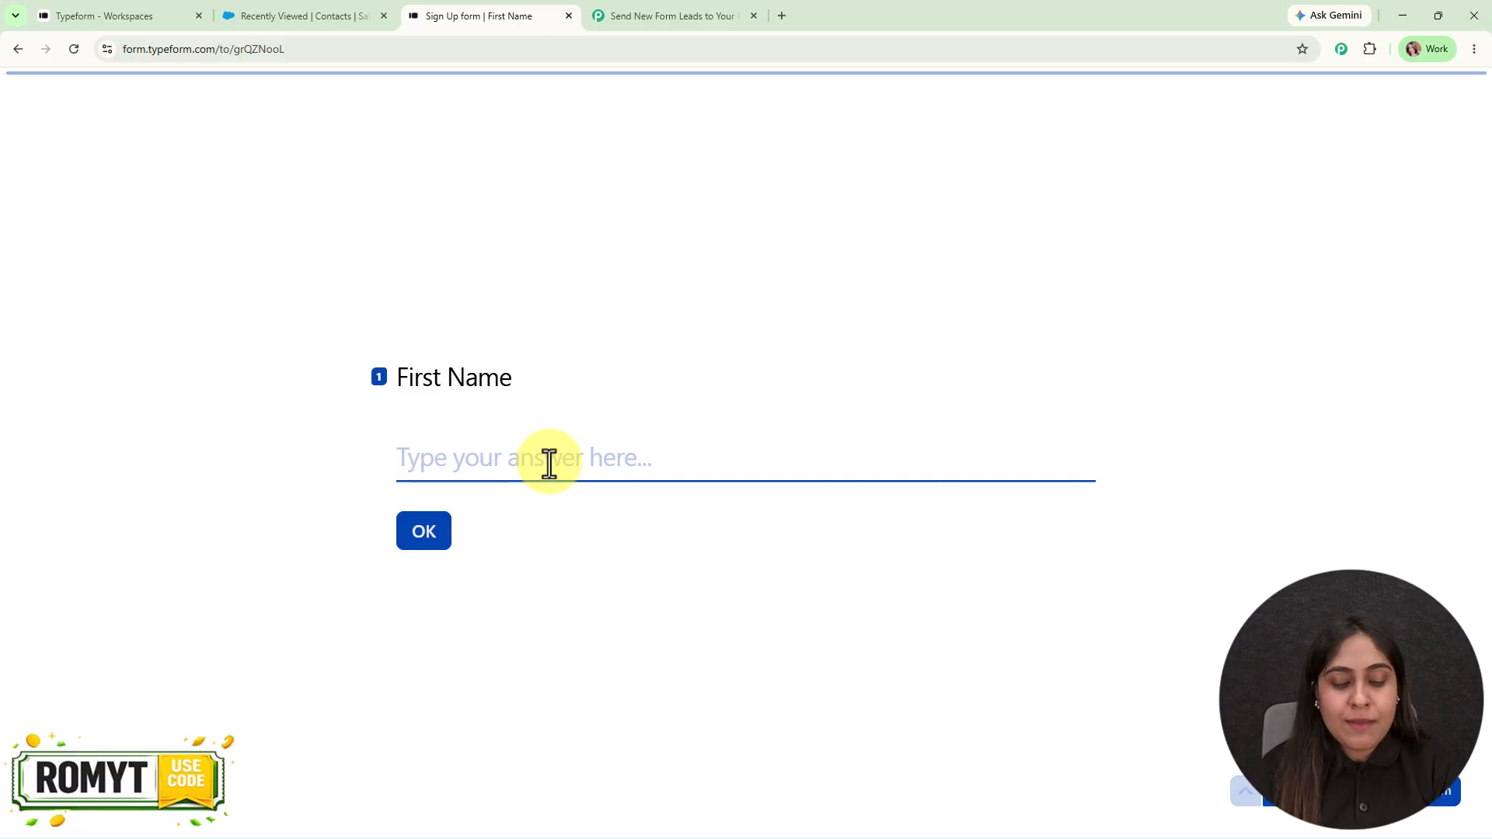
pyautogui.write('Smart')
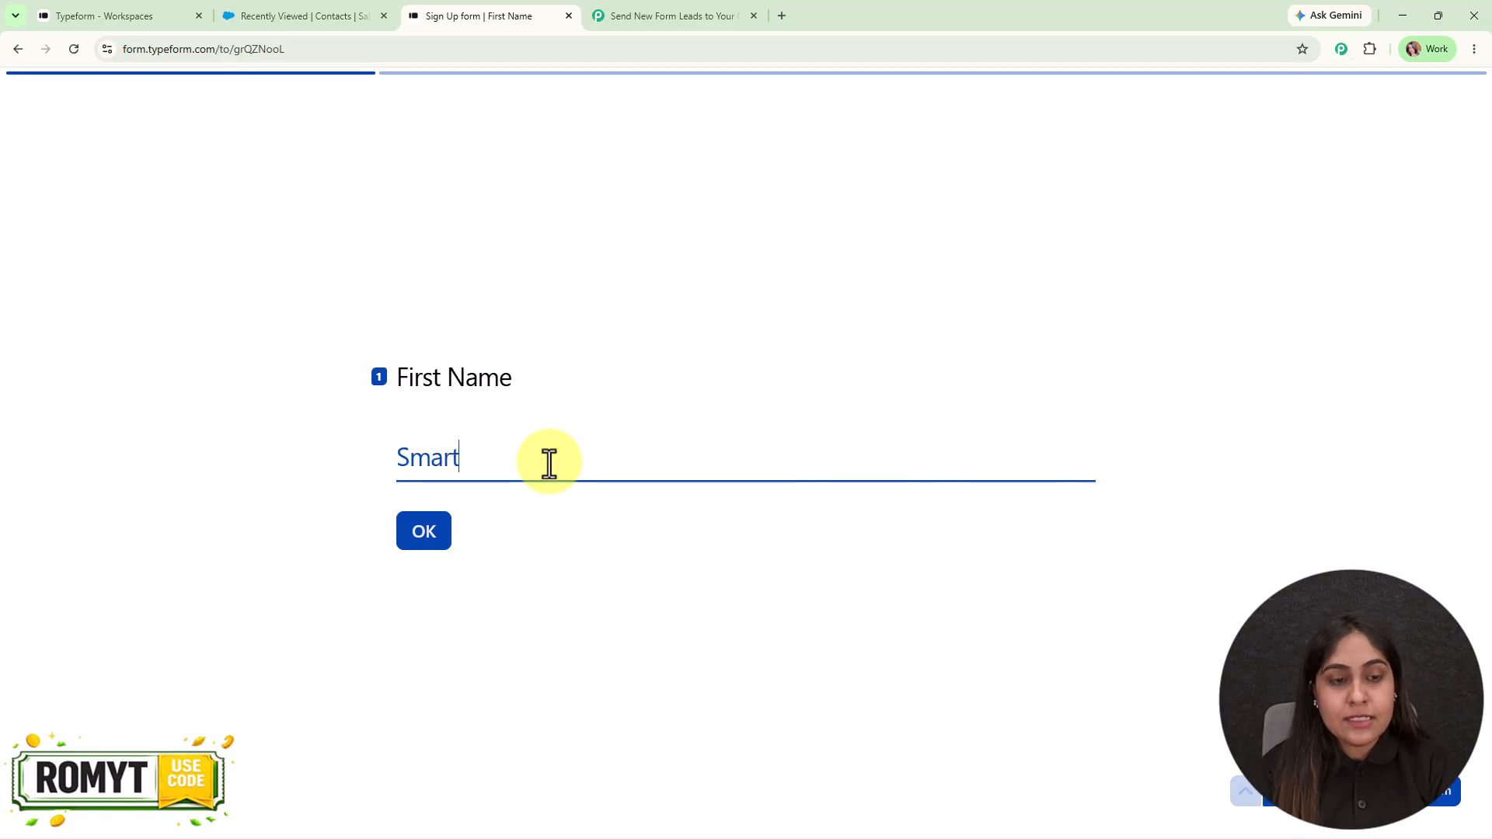
pyautogui.press('Return')
pyautogui.write('Le')
pyautogui.press('Return')
pyautogui.write('smar')
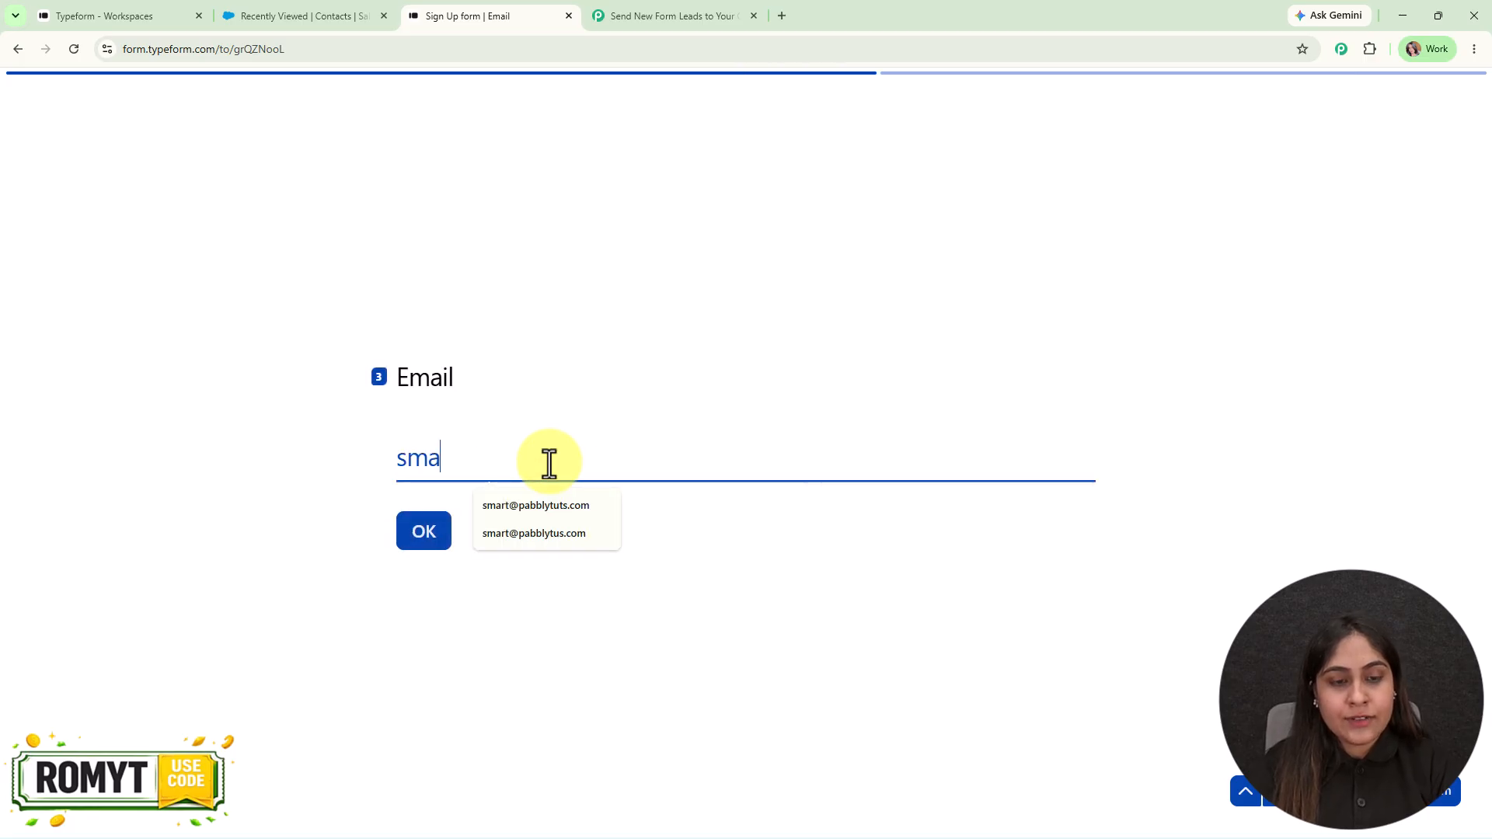
pyautogui.click(552, 506)
pyautogui.click(457, 462)
pyautogui.write('lead')
pyautogui.click(427, 542)
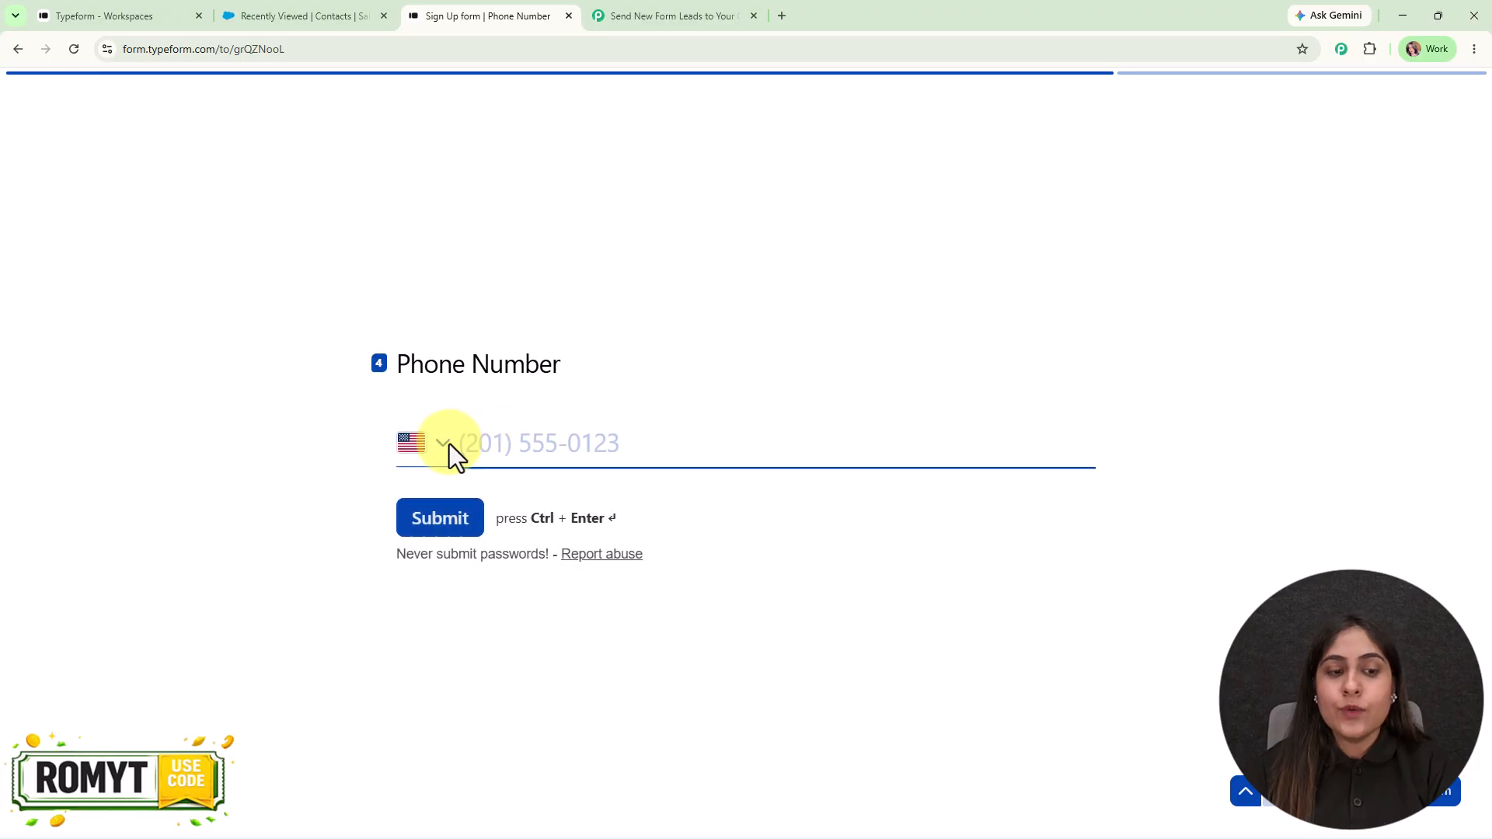
# - Set the phone number's country to India, enter the lead's phone number and submit the form
pyautogui.click(447, 445)
pyautogui.write('indi')
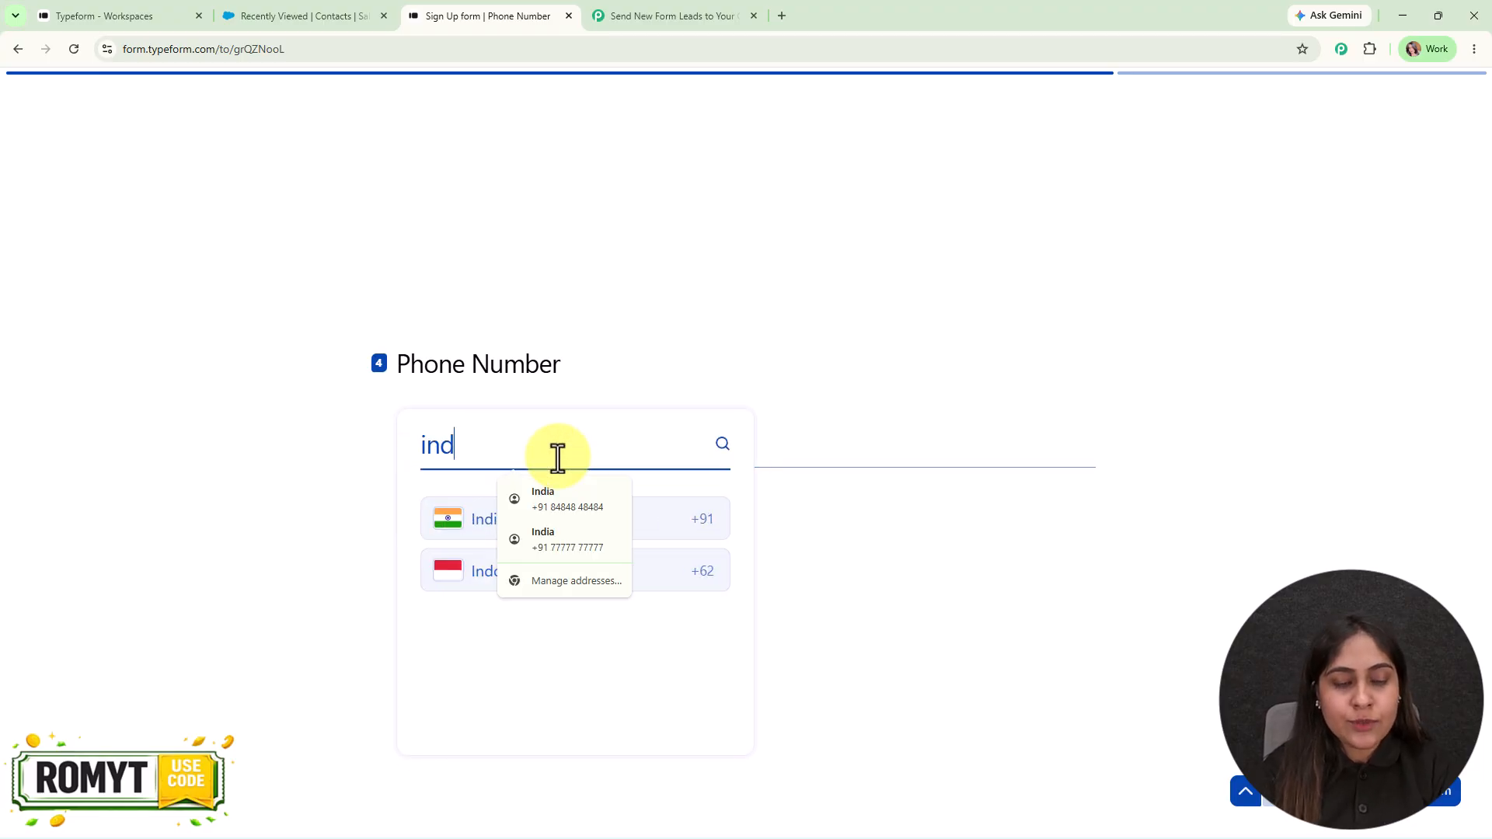
pyautogui.press('Return')
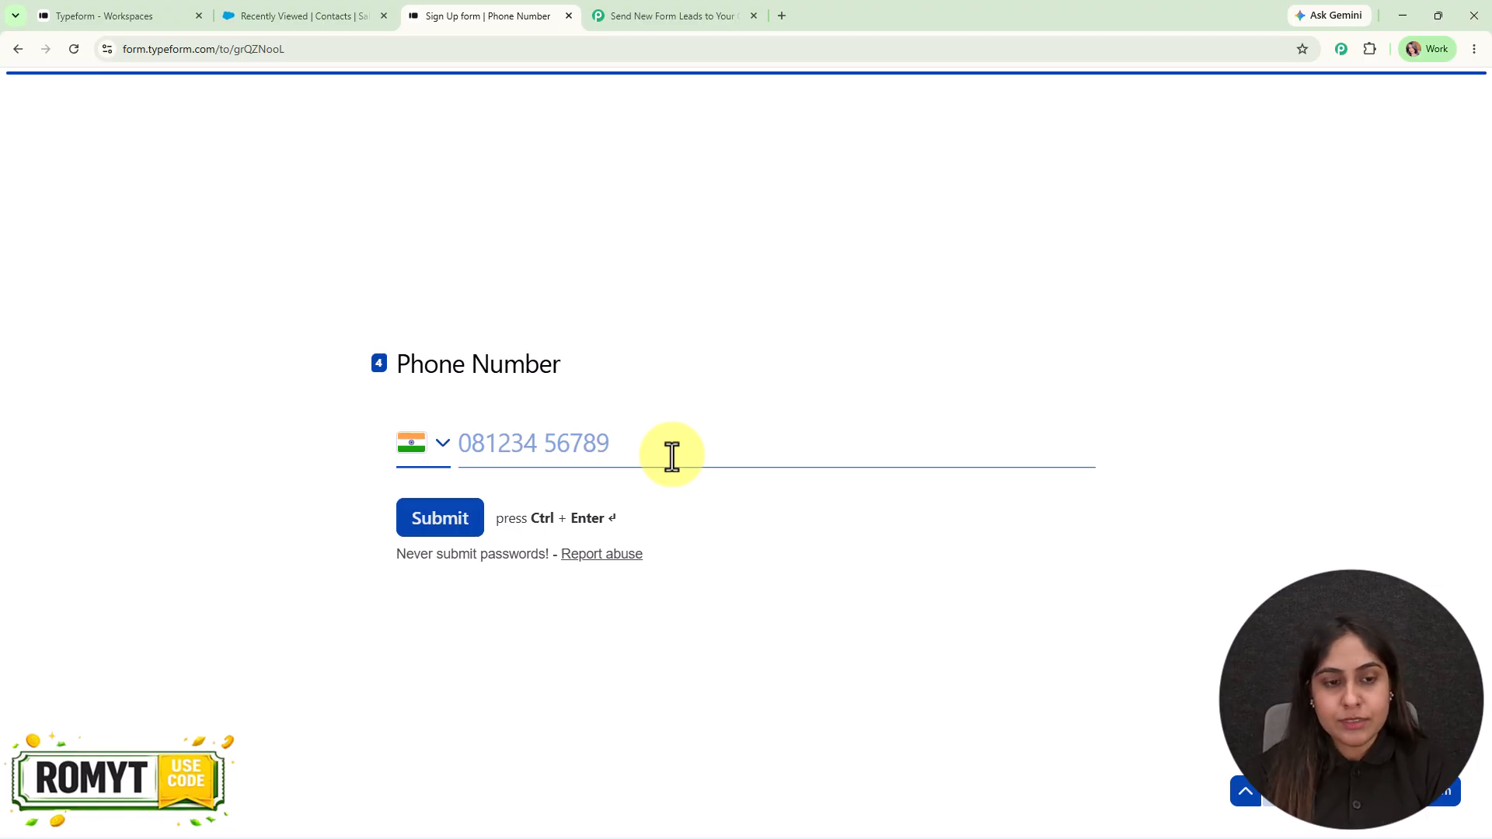
pyautogui.hotkey('ctrl', 'v')
pyautogui.hotkey('ctrl', 'Return')
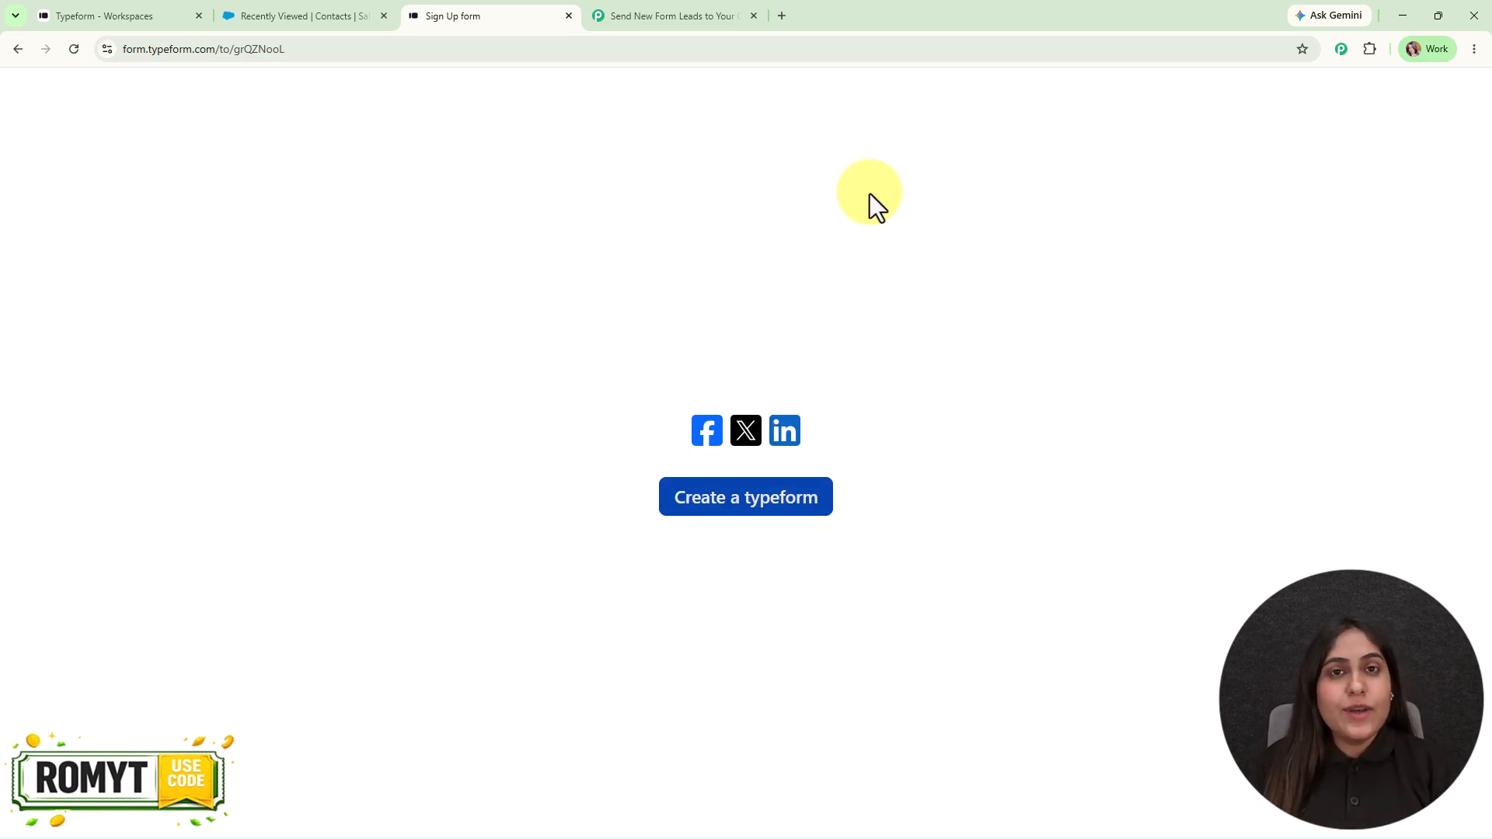
# - Switch to Salesforce, refresh the recently viewed contacts list and open the newest contact's record
pyautogui.click(290, 16)
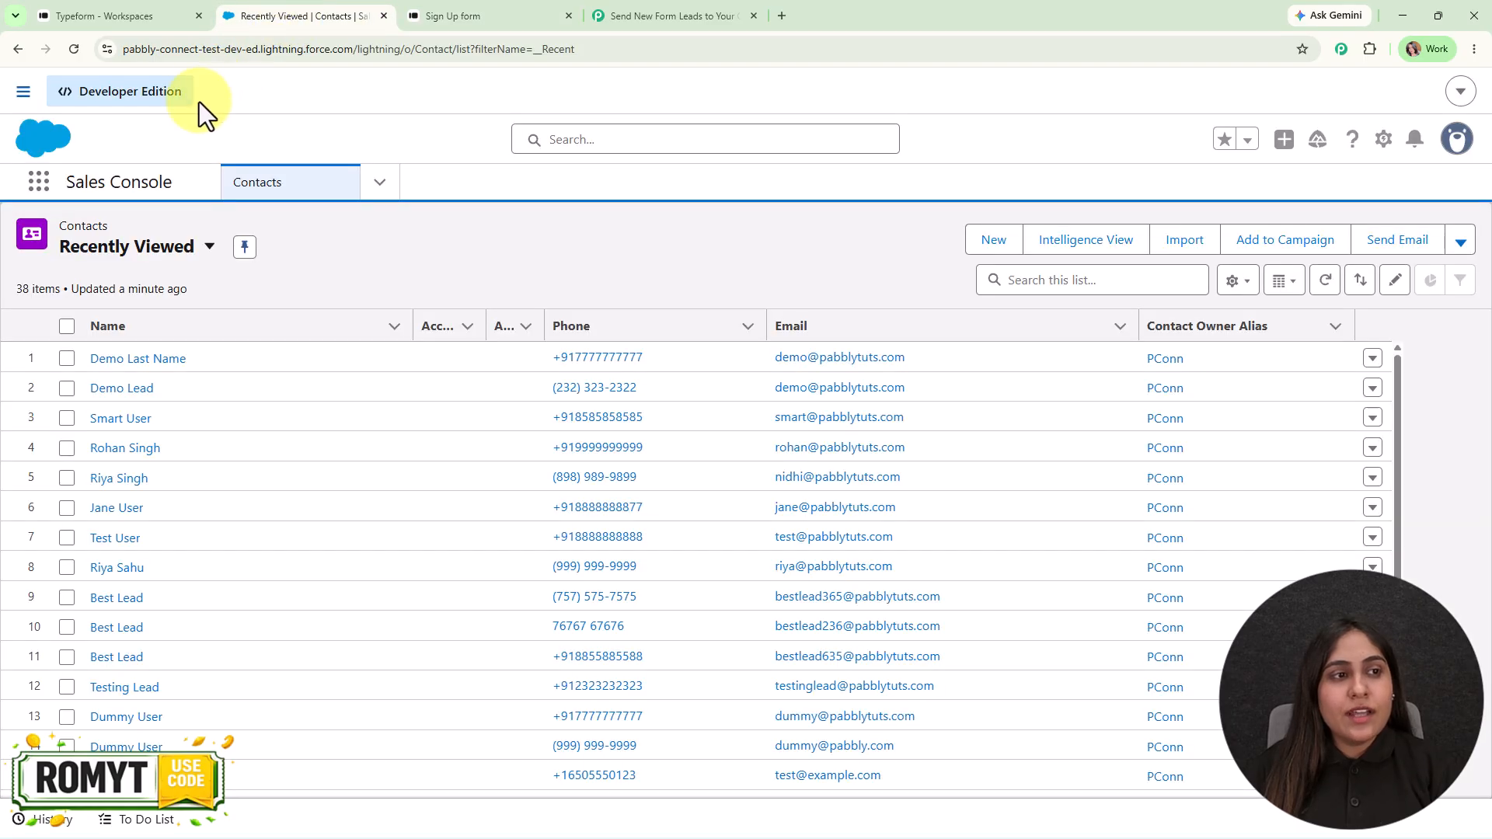
pyautogui.click(73, 48)
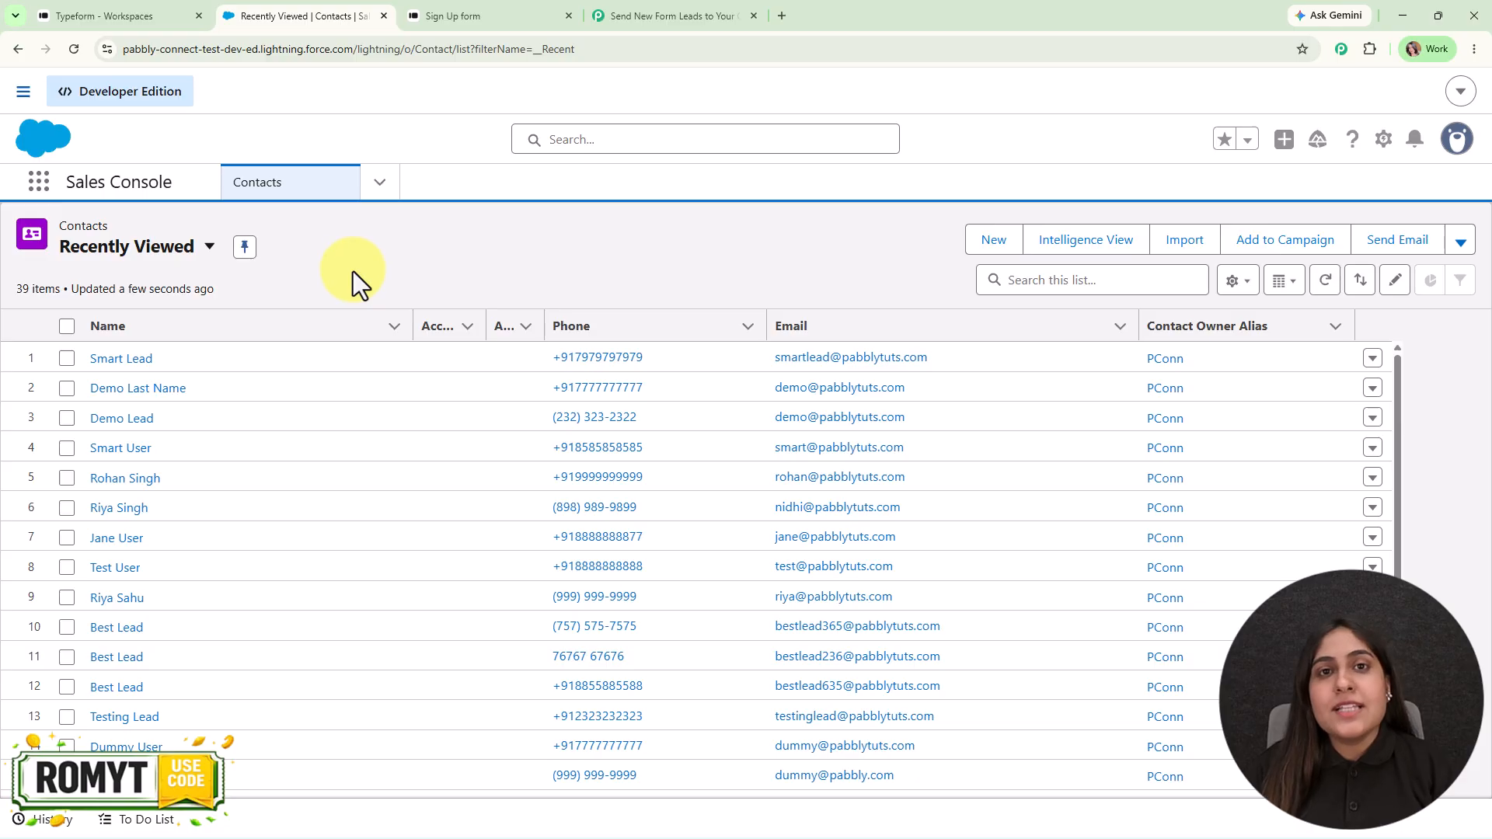
pyautogui.click(139, 360)
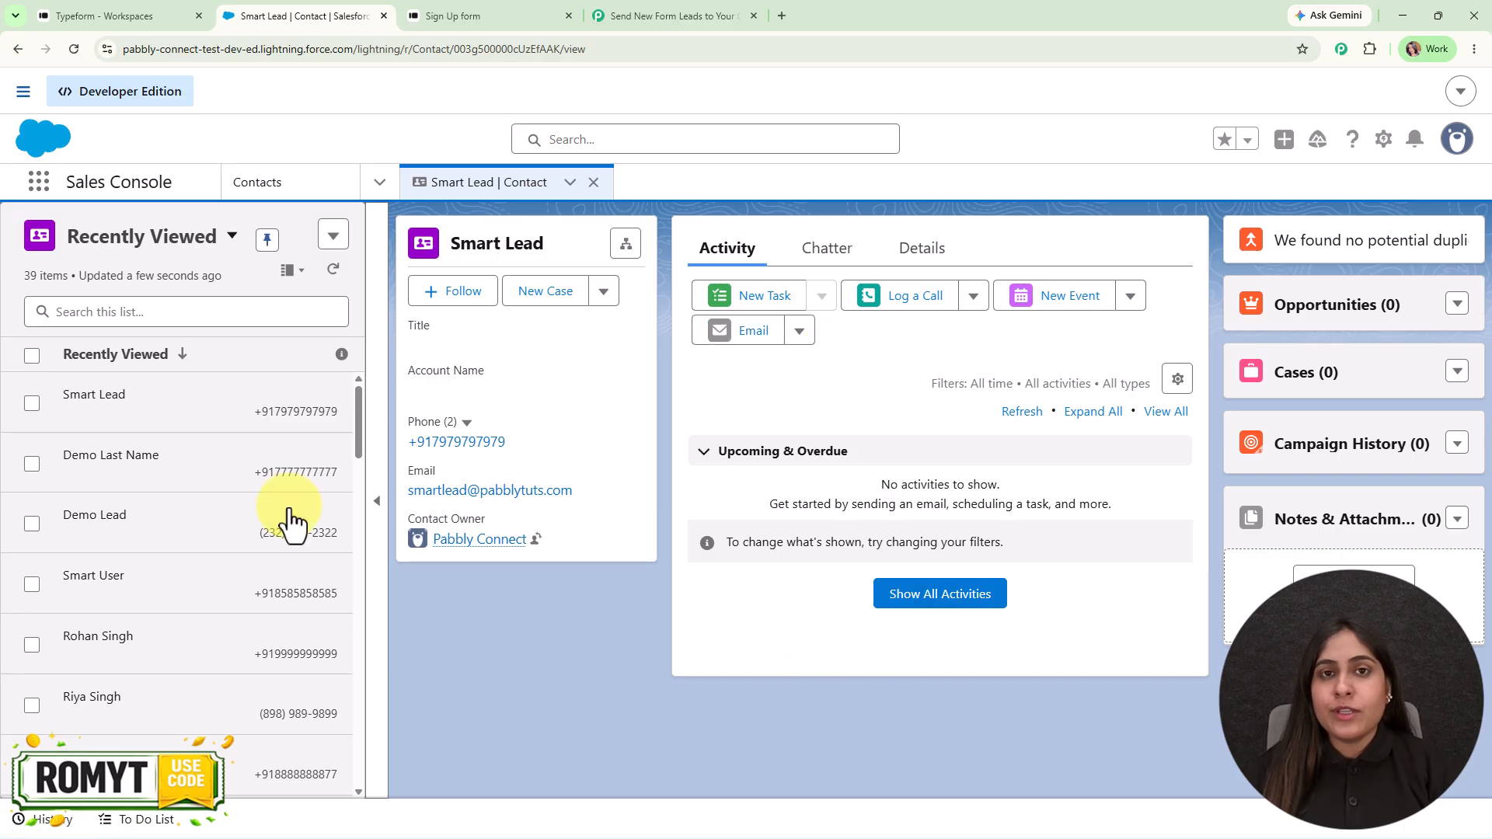
# - Check the finished workflow in Pabbly Connect, and load pabbly.com/connect in a new browser tab
pyautogui.click(684, 15)
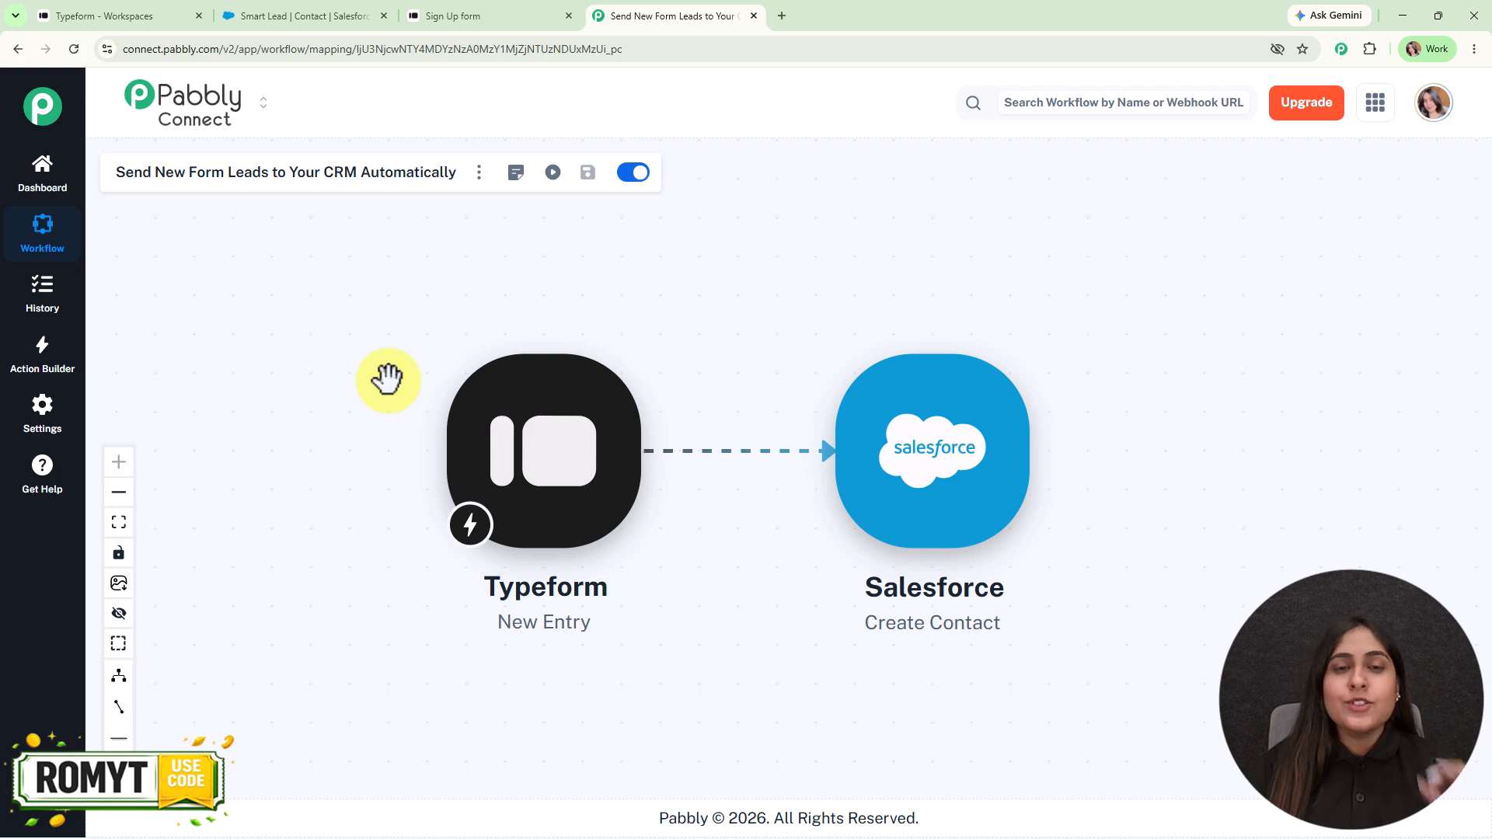
pyautogui.click(776, 13)
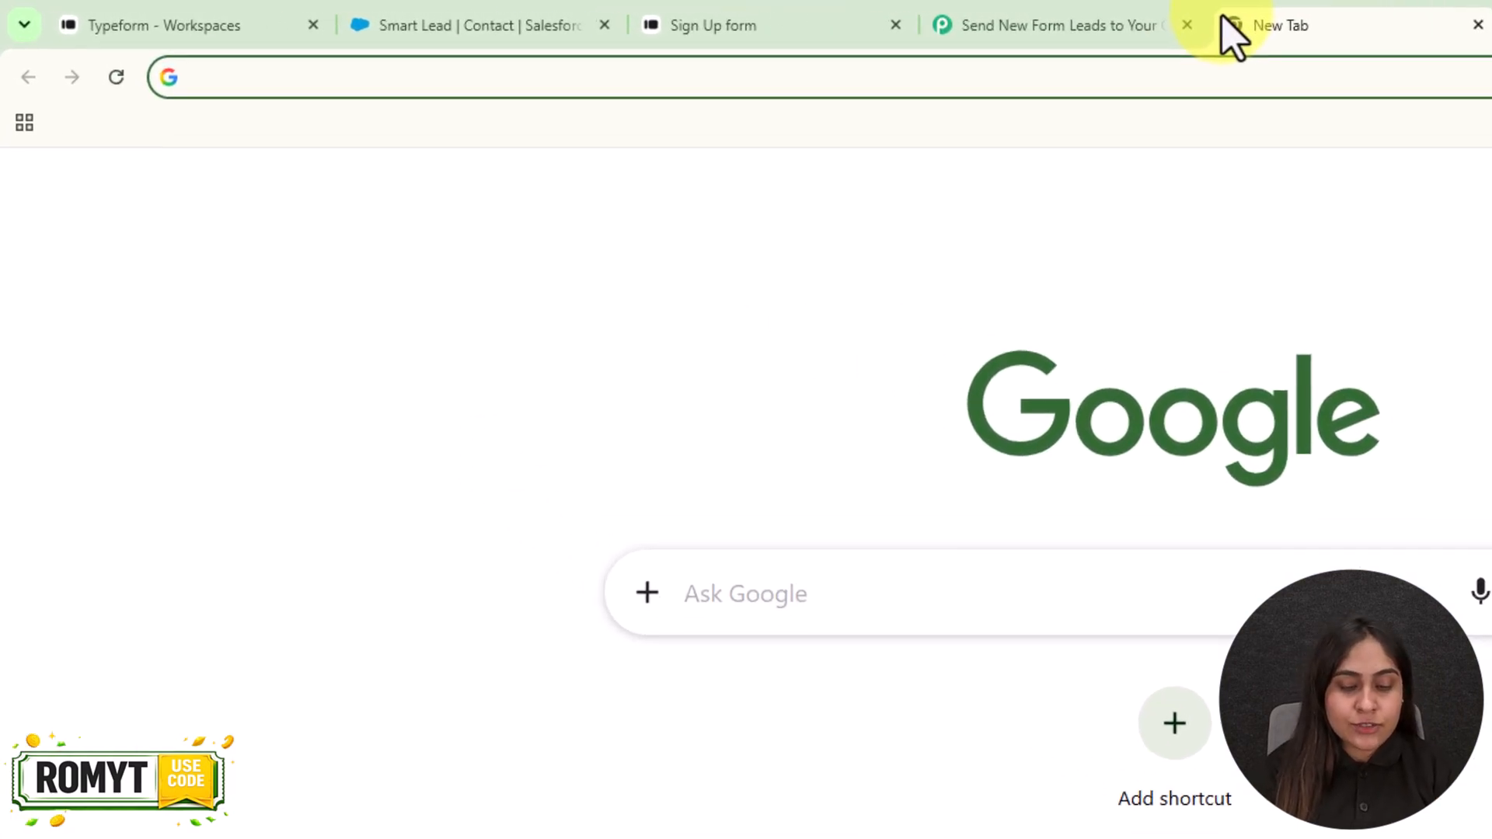
pyautogui.write('pabb')
pyautogui.press('Return')
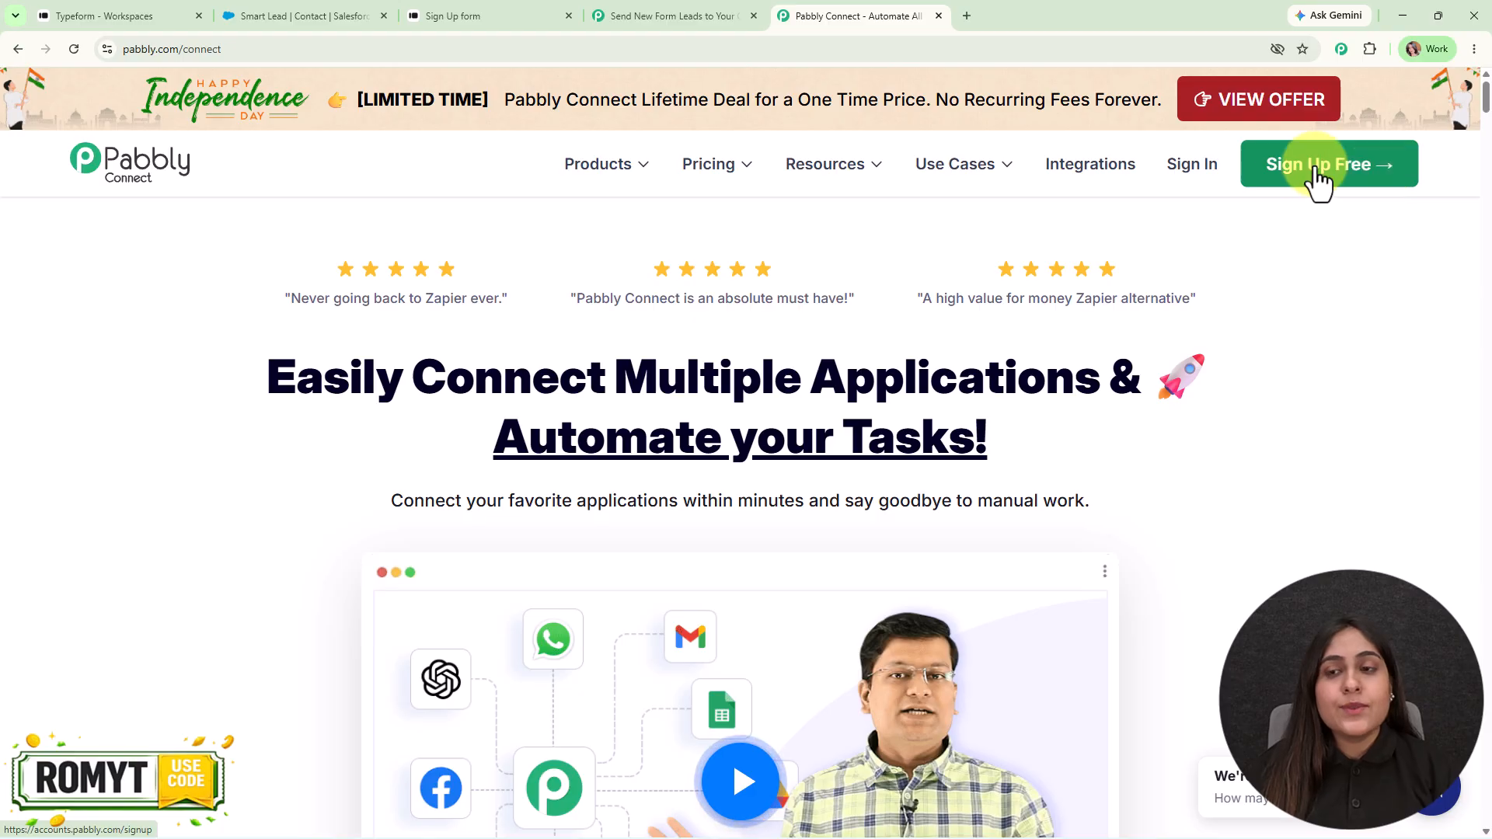
# - Sign in to Pabbly, access the Pabbly Connect dashboard and start creating a workflow
pyautogui.click(1194, 169)
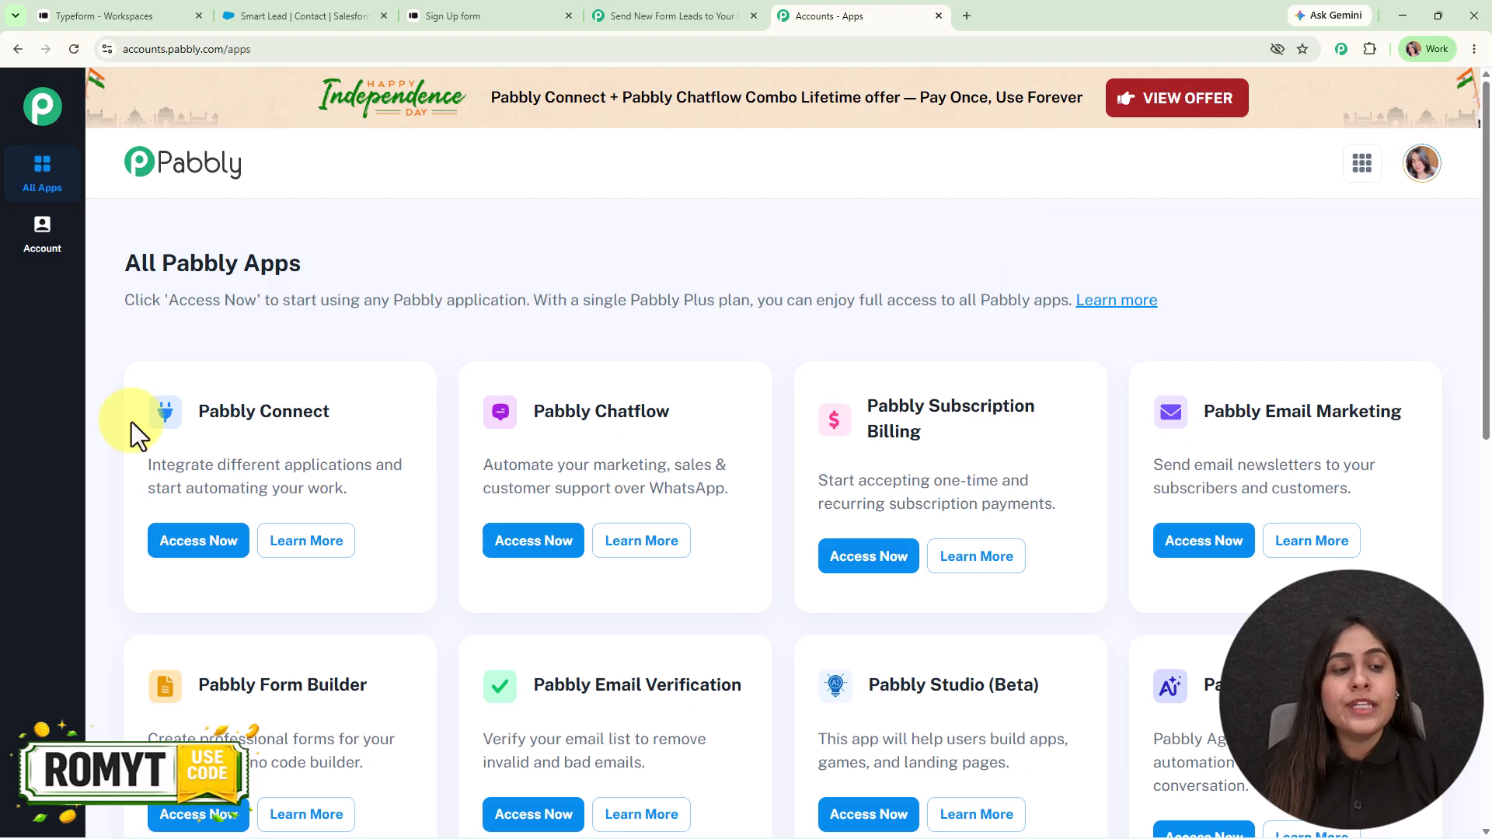
pyautogui.click(216, 551)
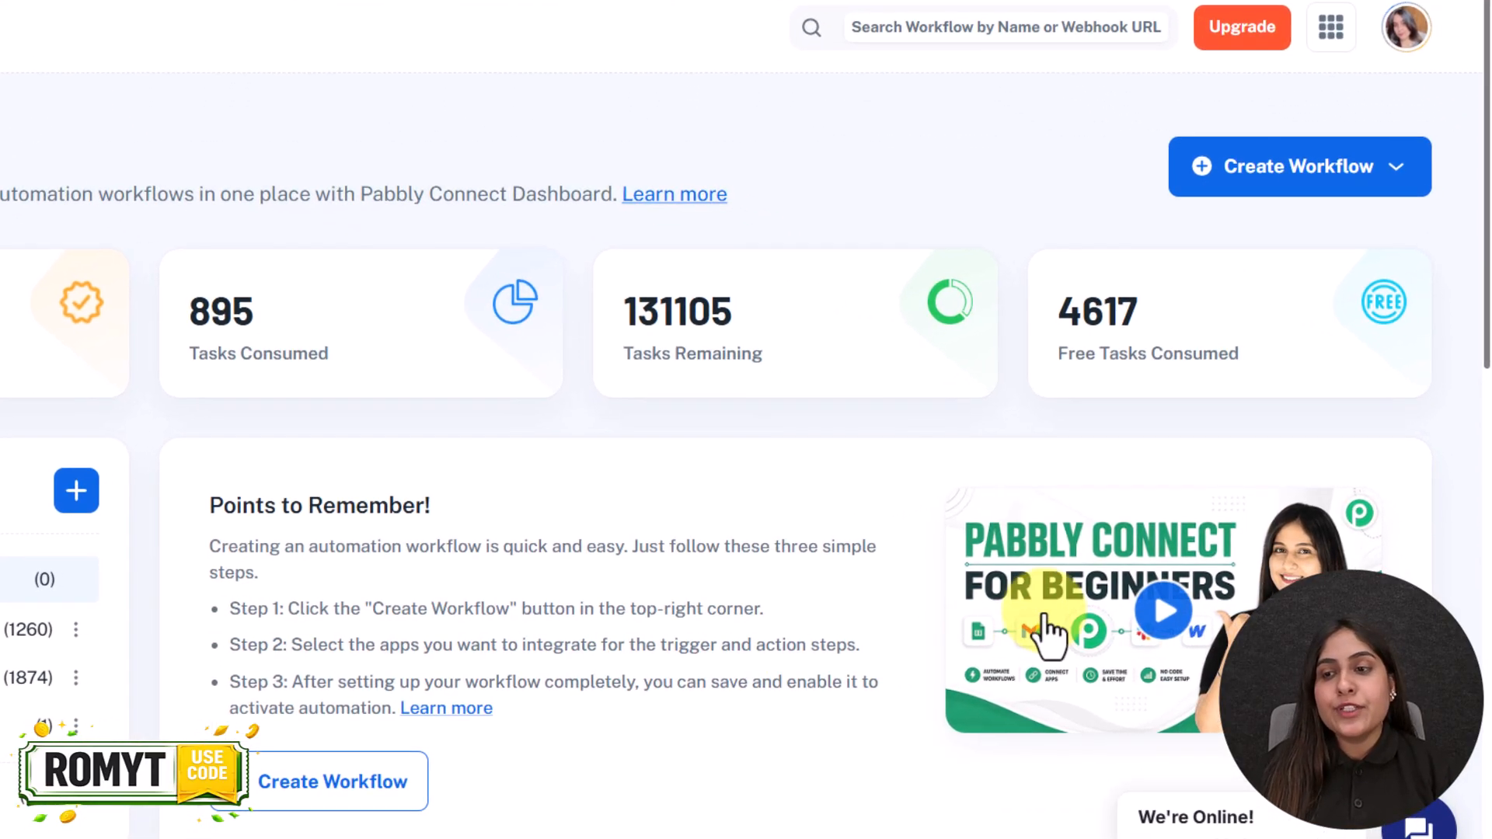
pyautogui.click(1273, 180)
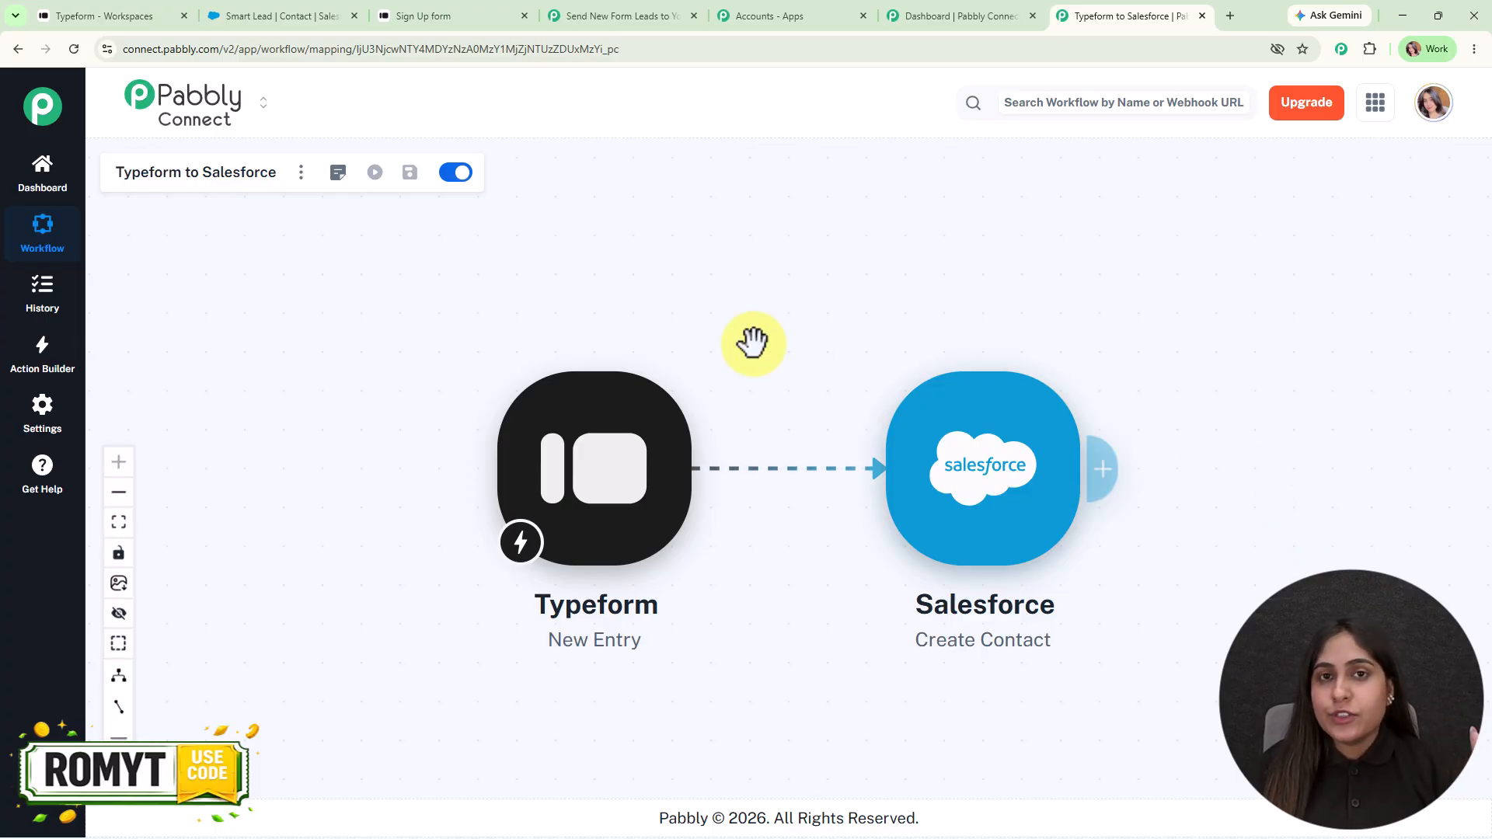
pyautogui.moveTo(733, 383); pyautogui.dragTo(726, 360)
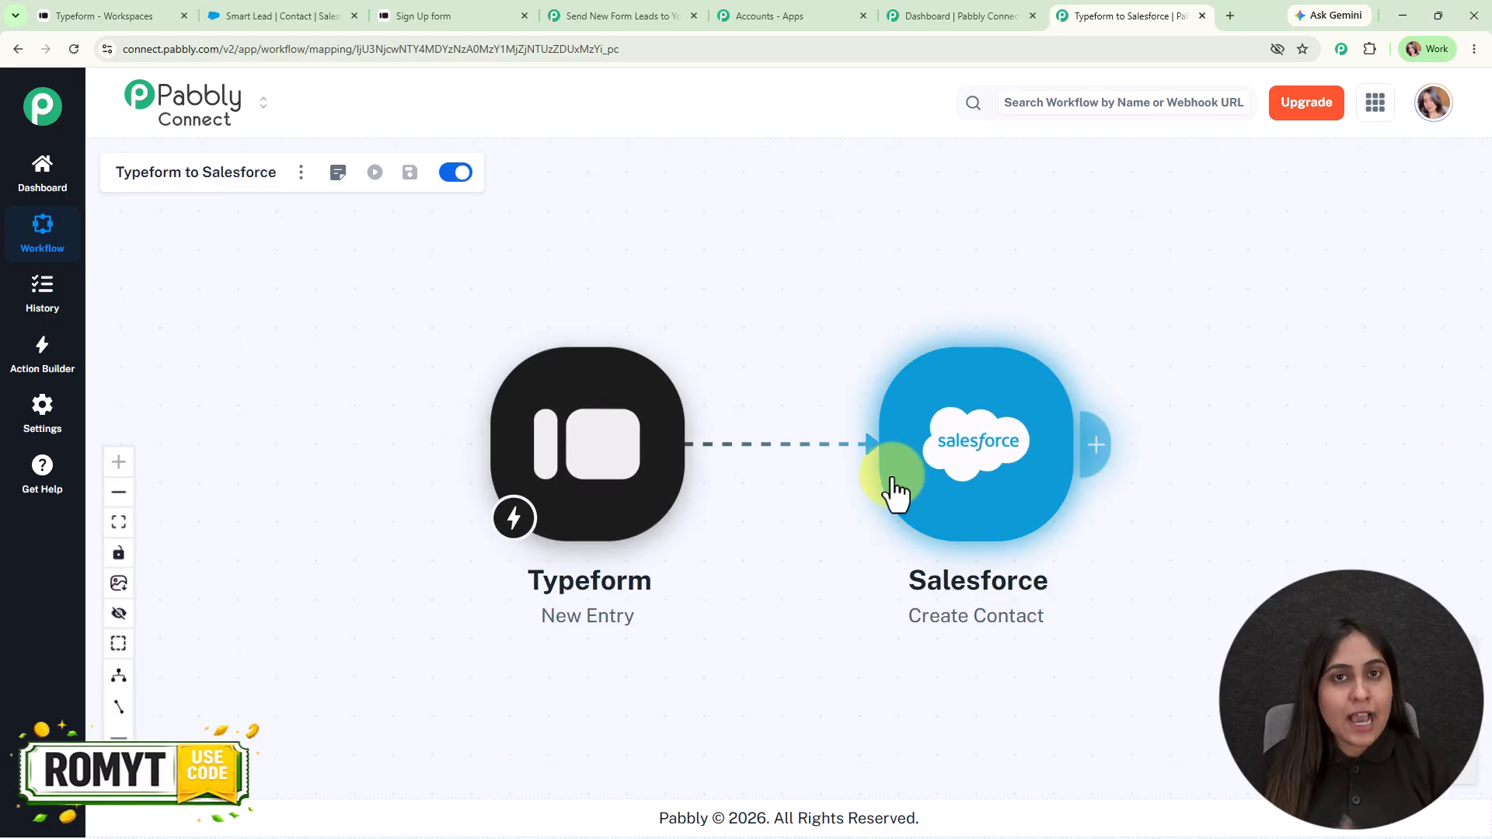
pyautogui.moveTo(656, 443)
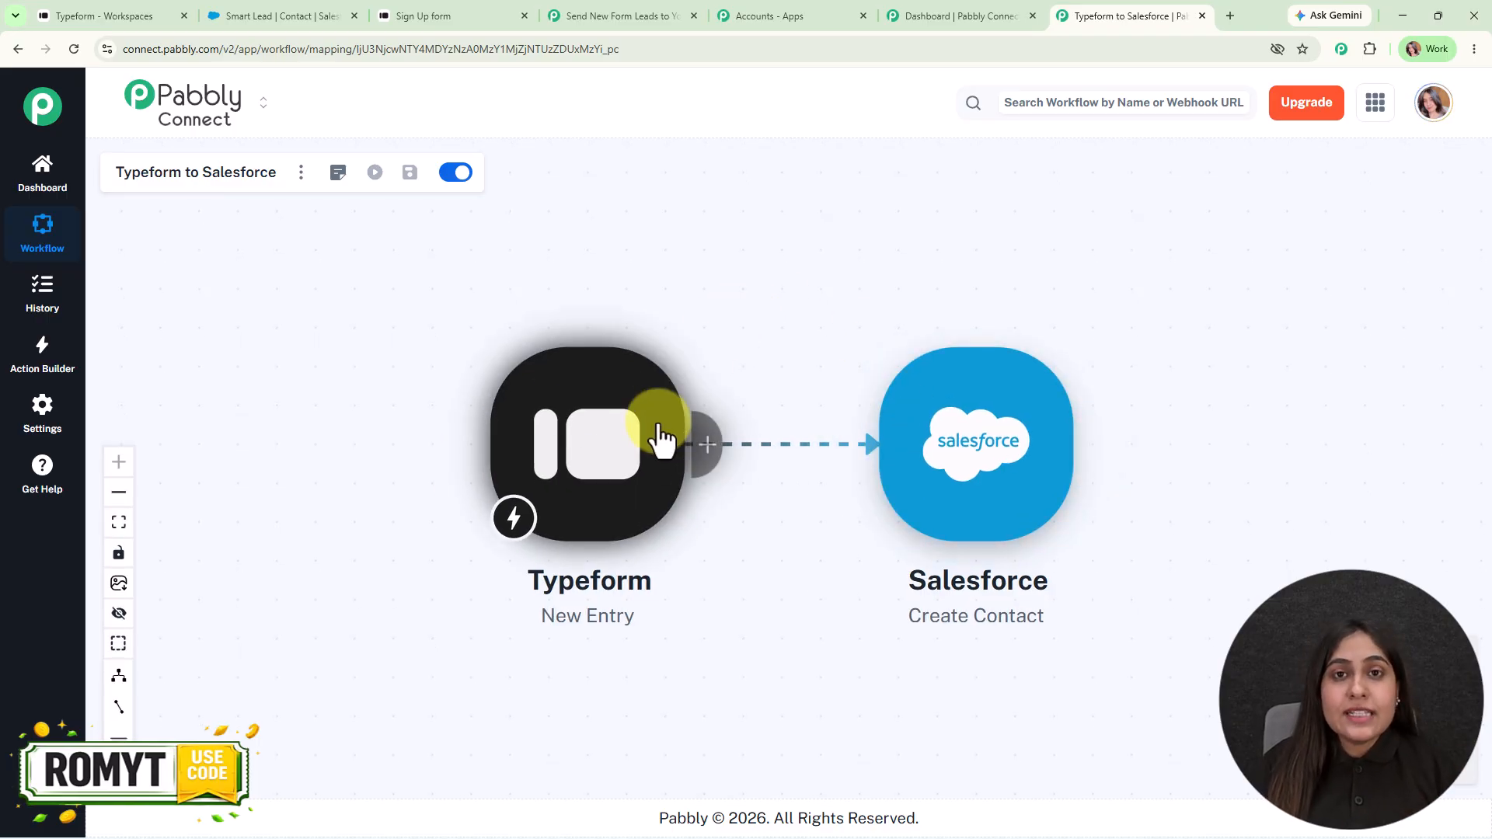
pyautogui.moveTo(1069, 451)
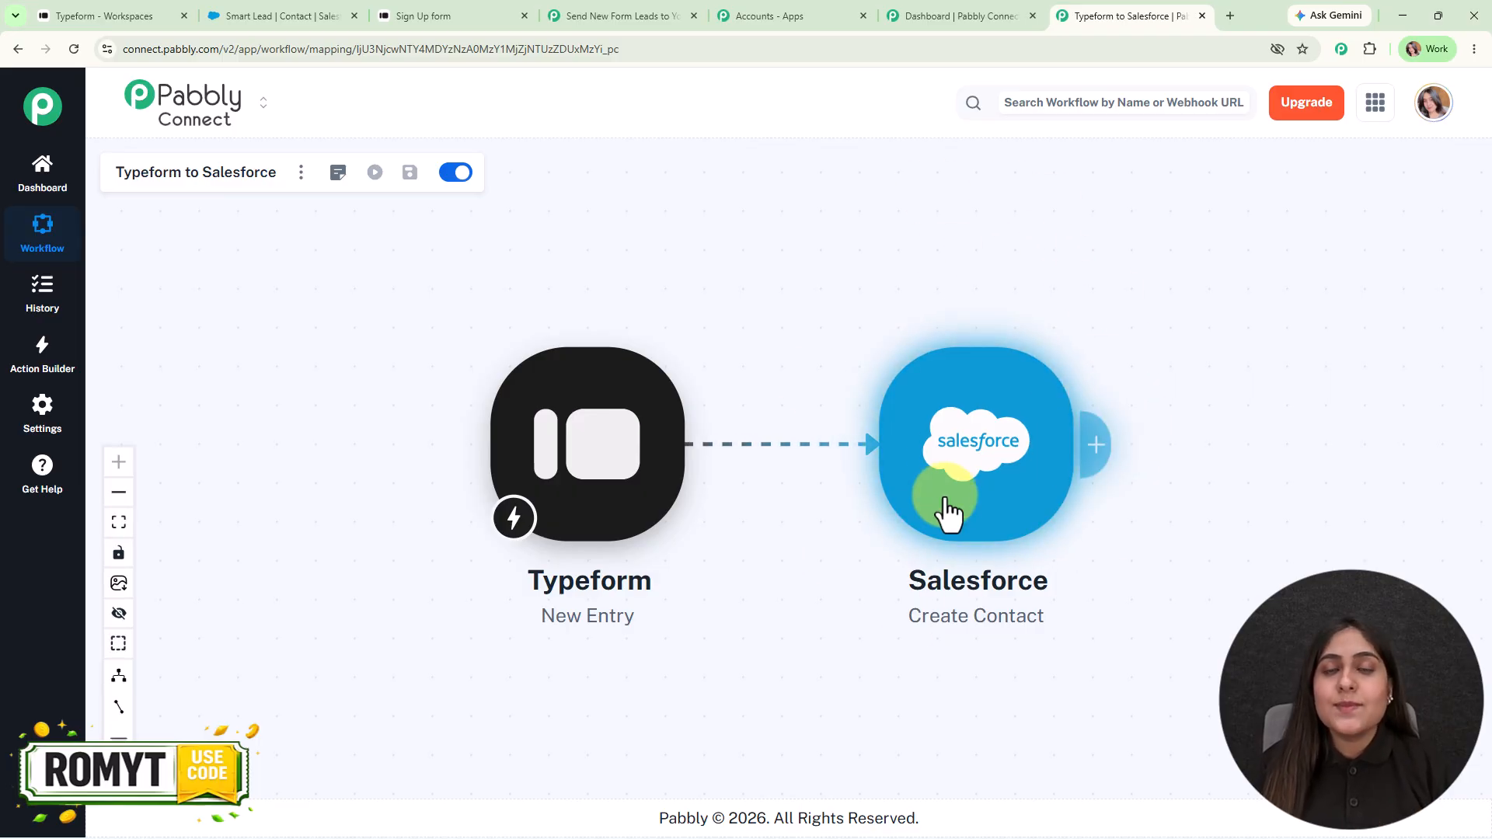
pyautogui.moveTo(548, 490)
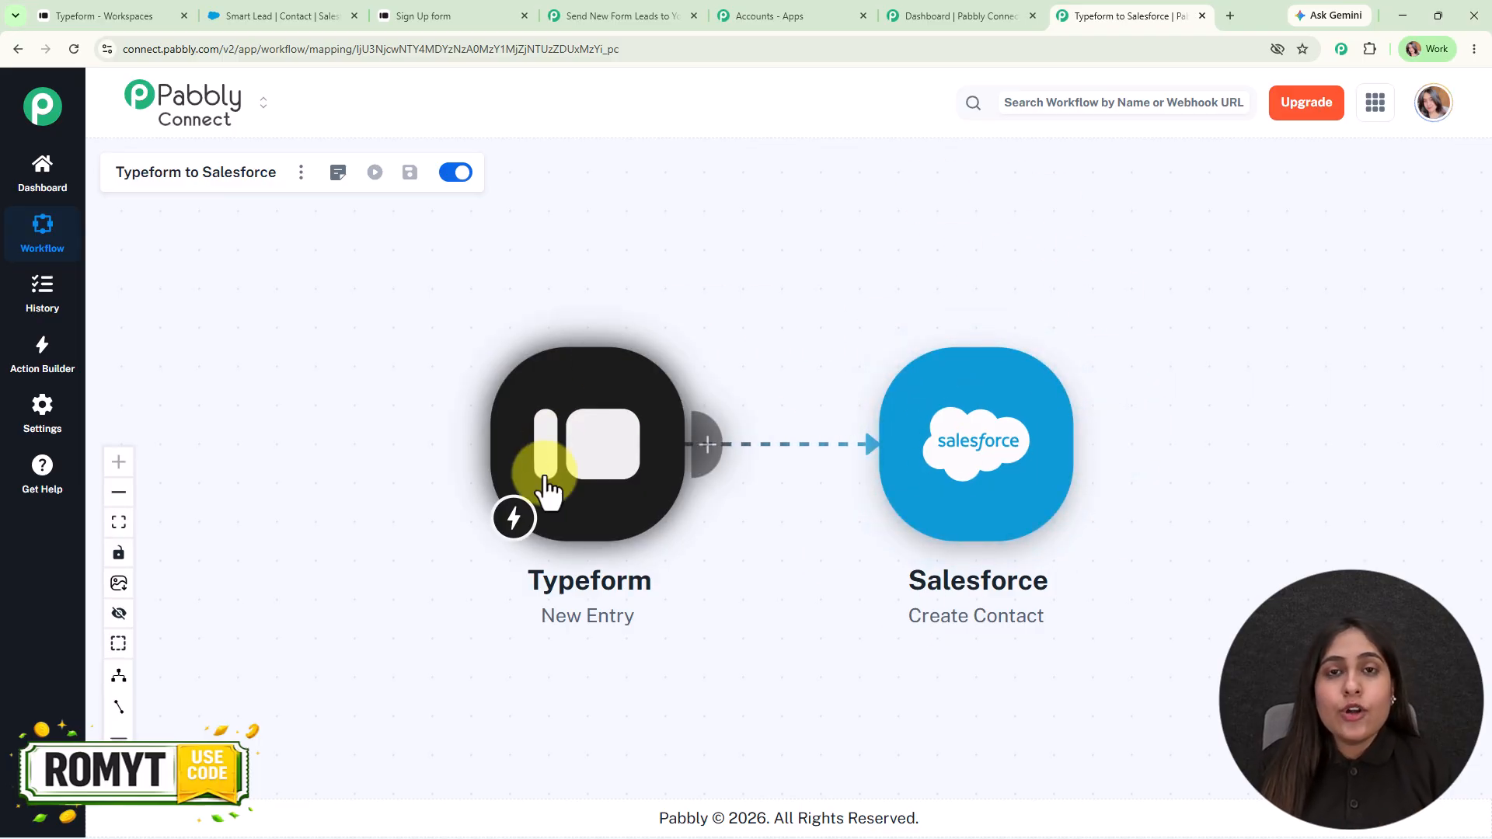
pyautogui.moveTo(950, 439)
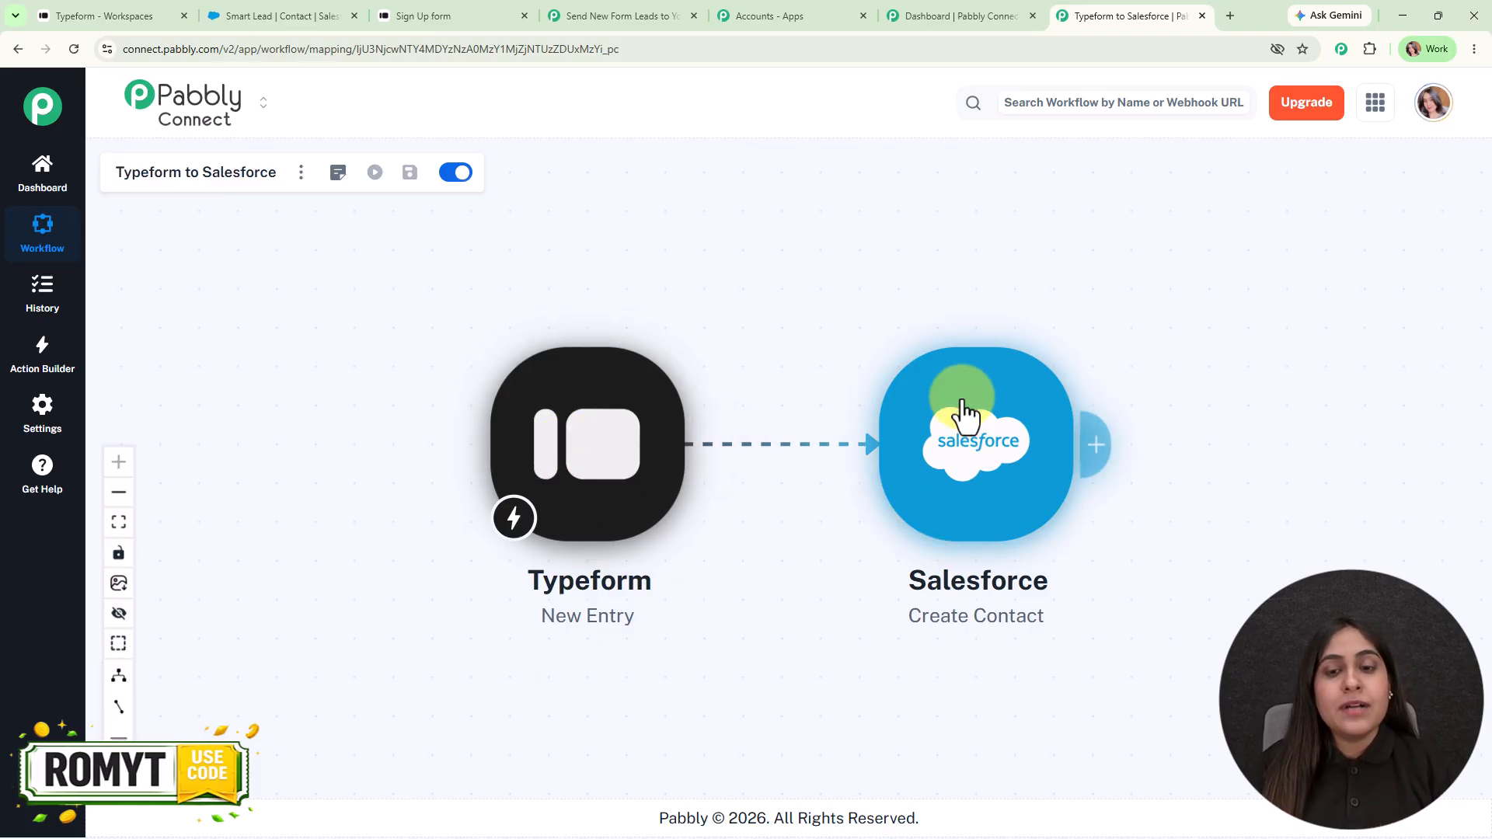
pyautogui.moveTo(872, 337); pyautogui.dragTo(817, 307)
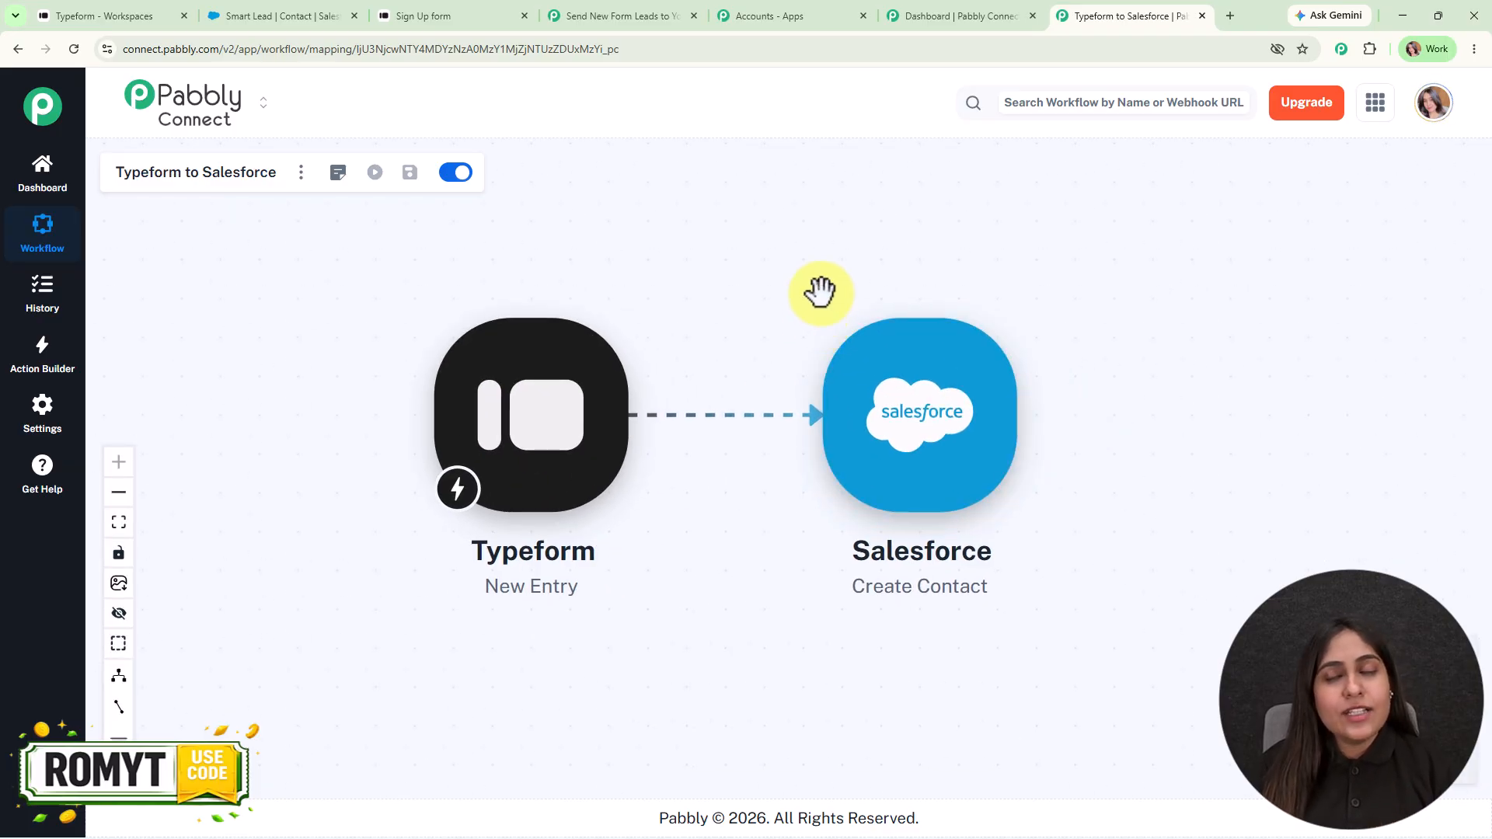
# - Add a new Typeform connection for the New Entry trigger and authorize Pabbly Connect's access to the account
pyautogui.click(505, 428)
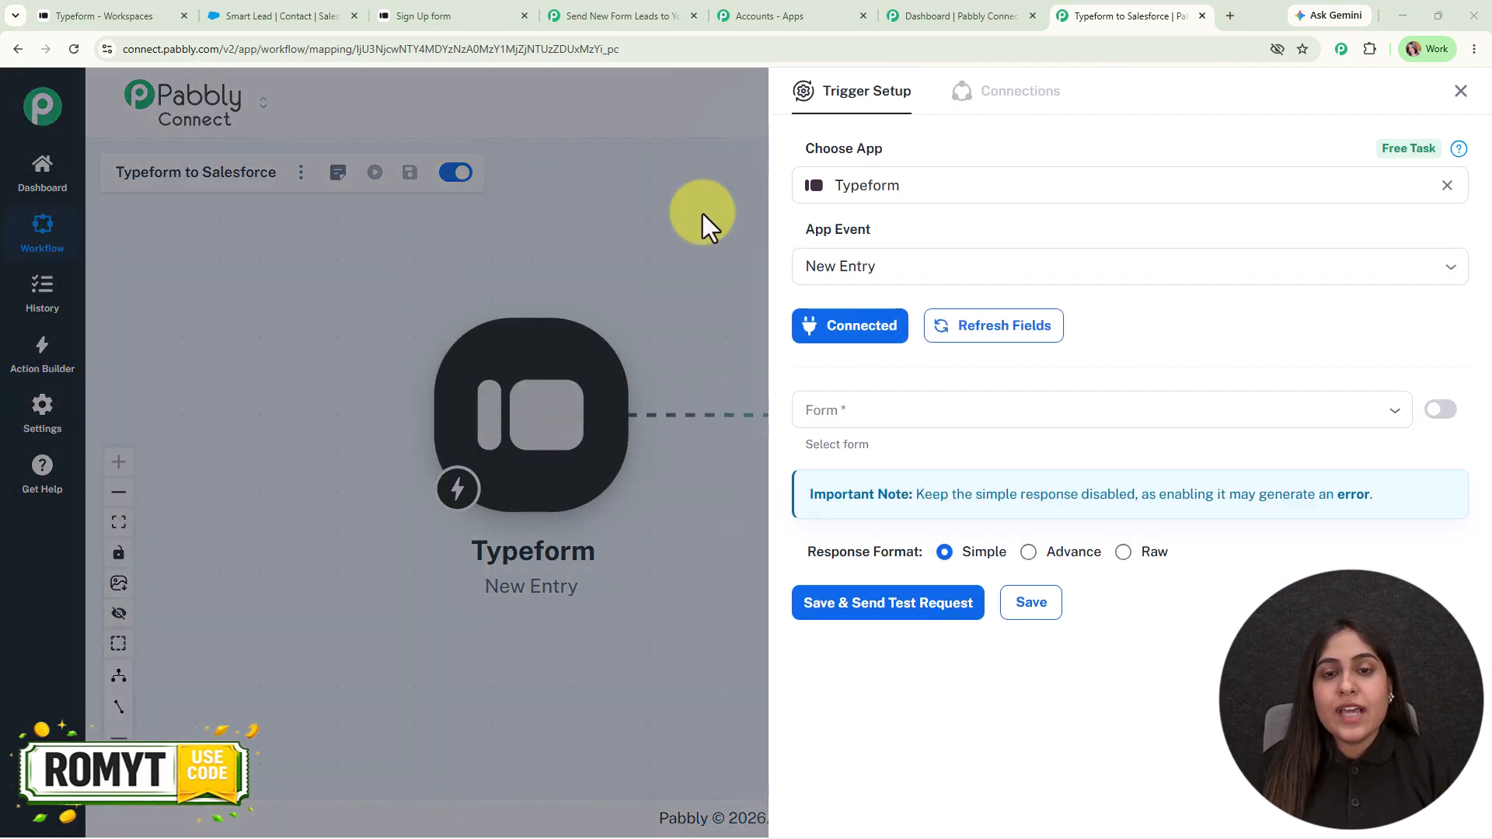
pyautogui.click(885, 334)
pyautogui.click(847, 239)
pyautogui.click(908, 409)
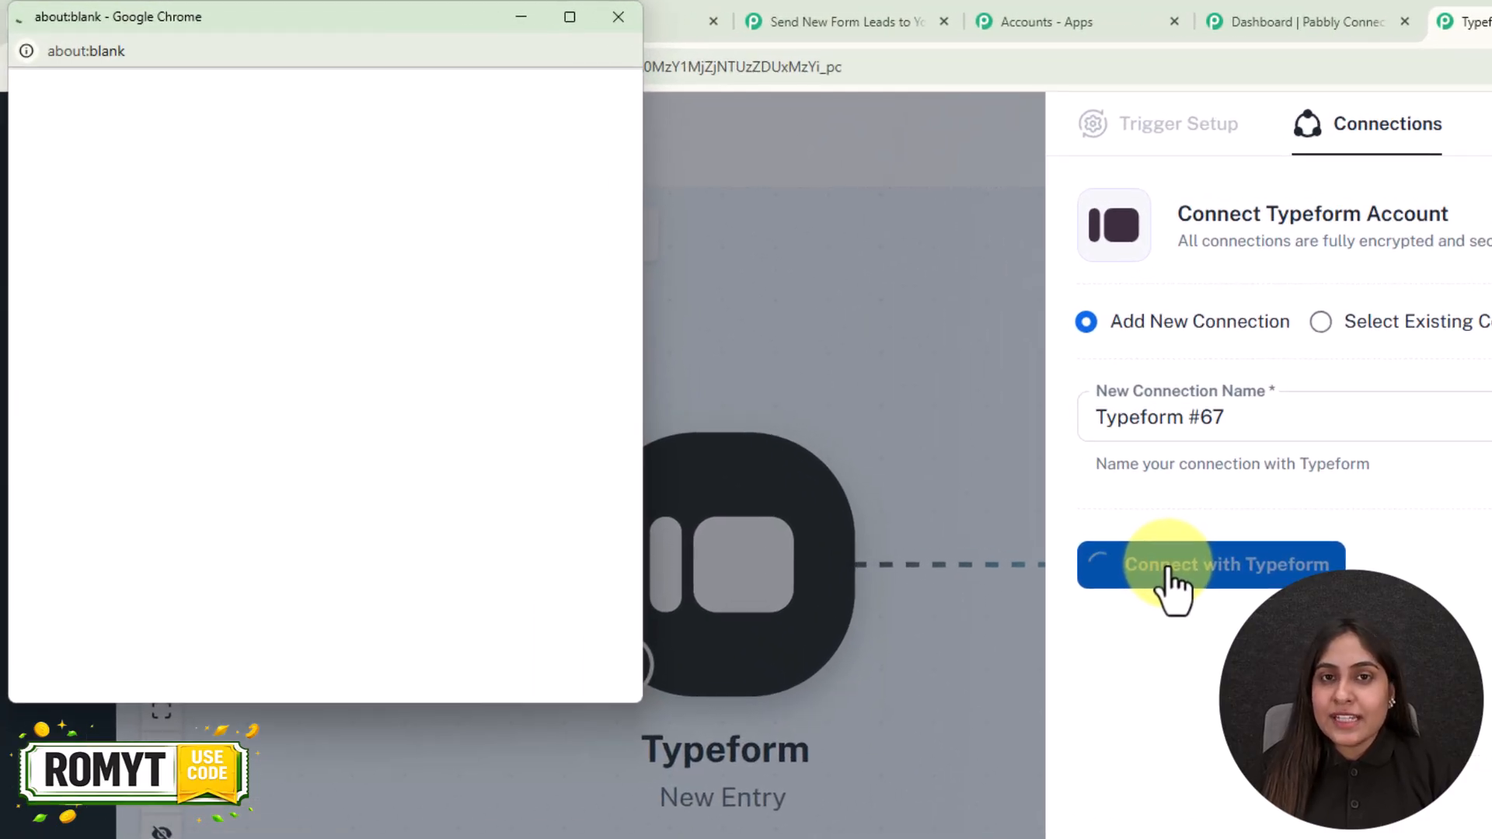
pyautogui.scroll(-5, 511, 451)
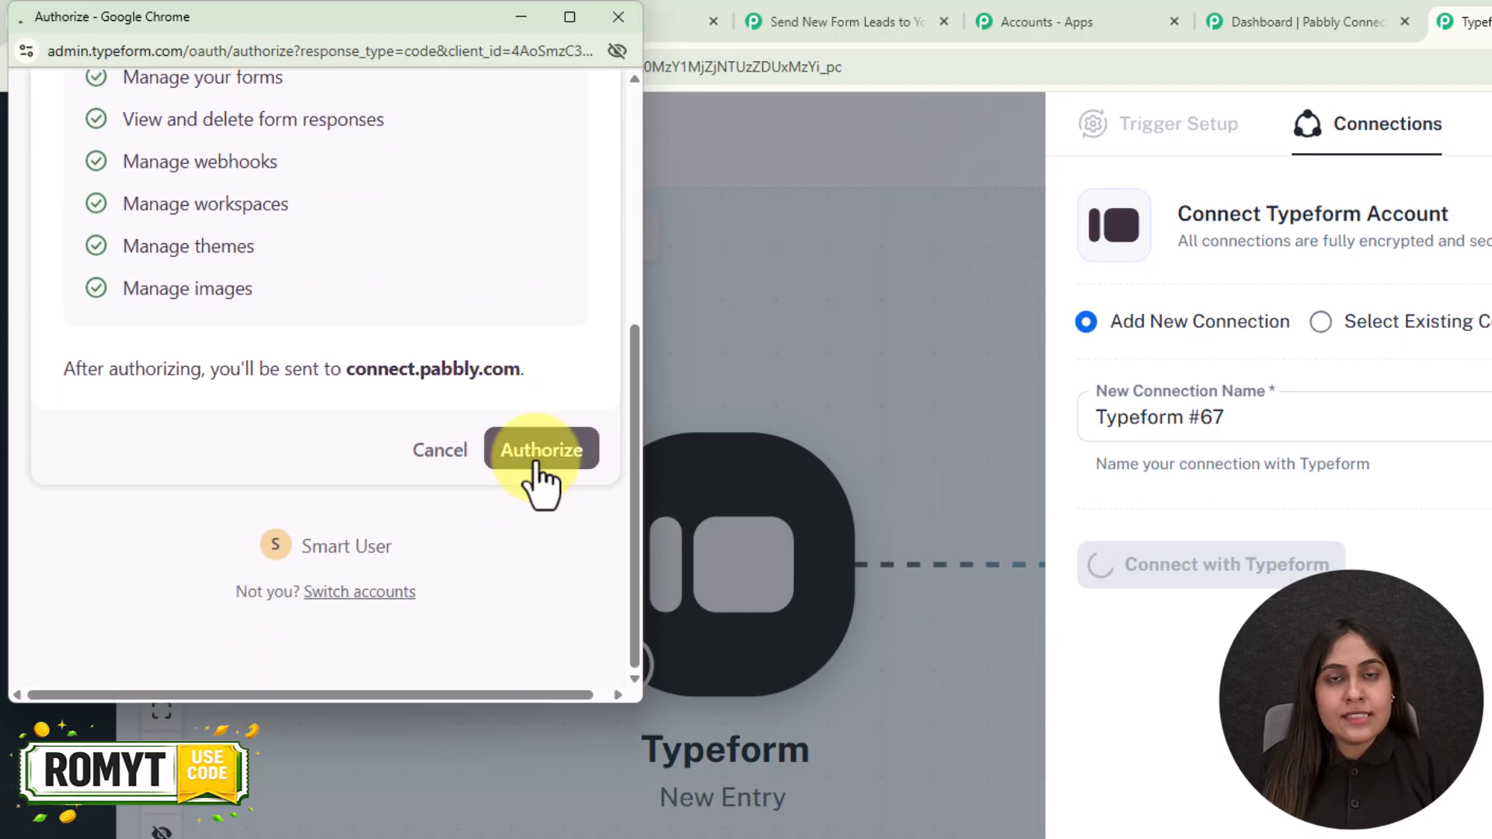
pyautogui.click(536, 465)
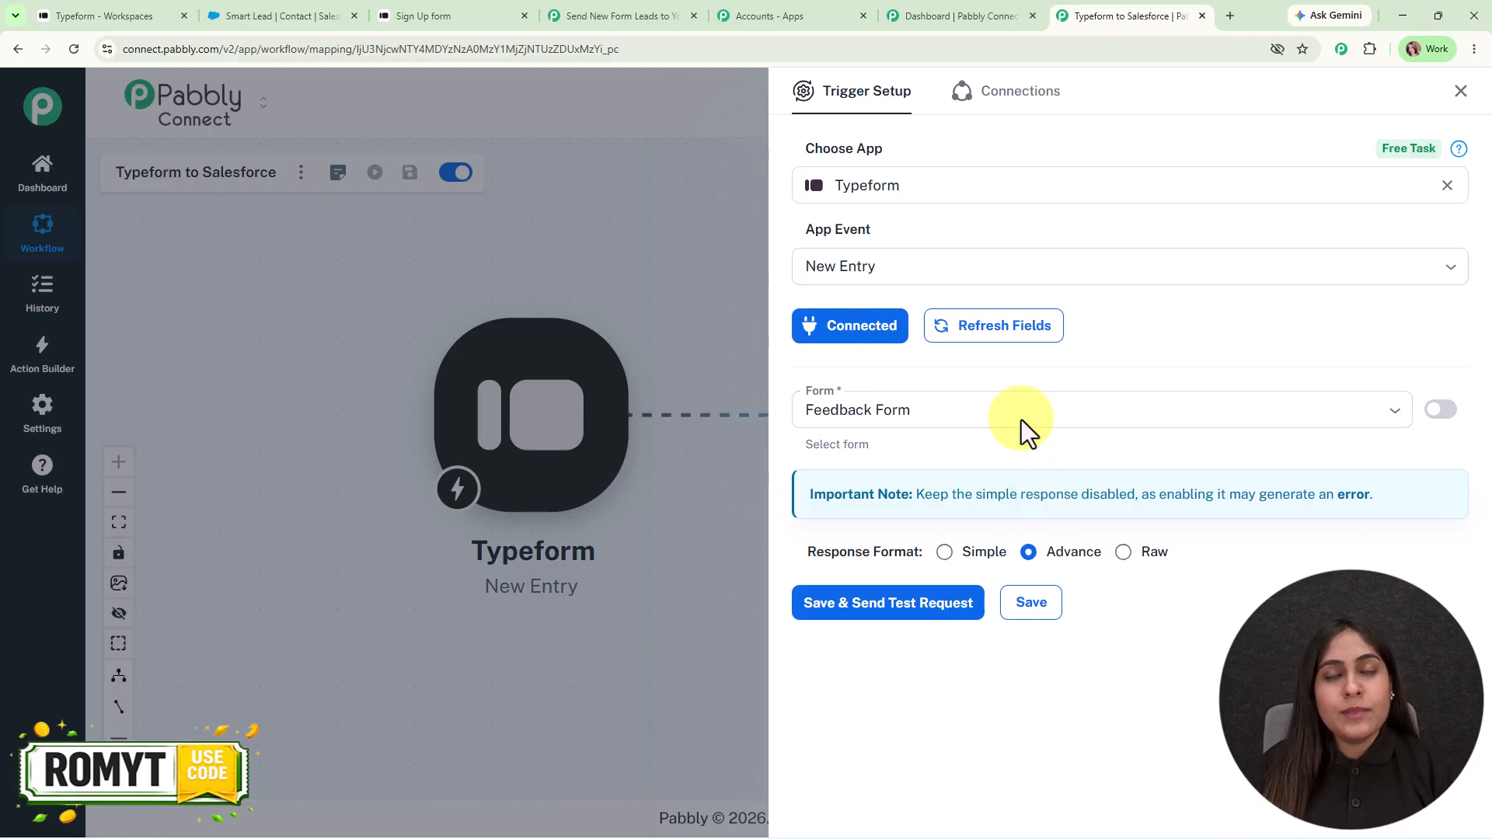
# - Set the Typeform trigger's form to Sign Up form with the Simple response format, and save and send a test request
pyautogui.click(93, 7)
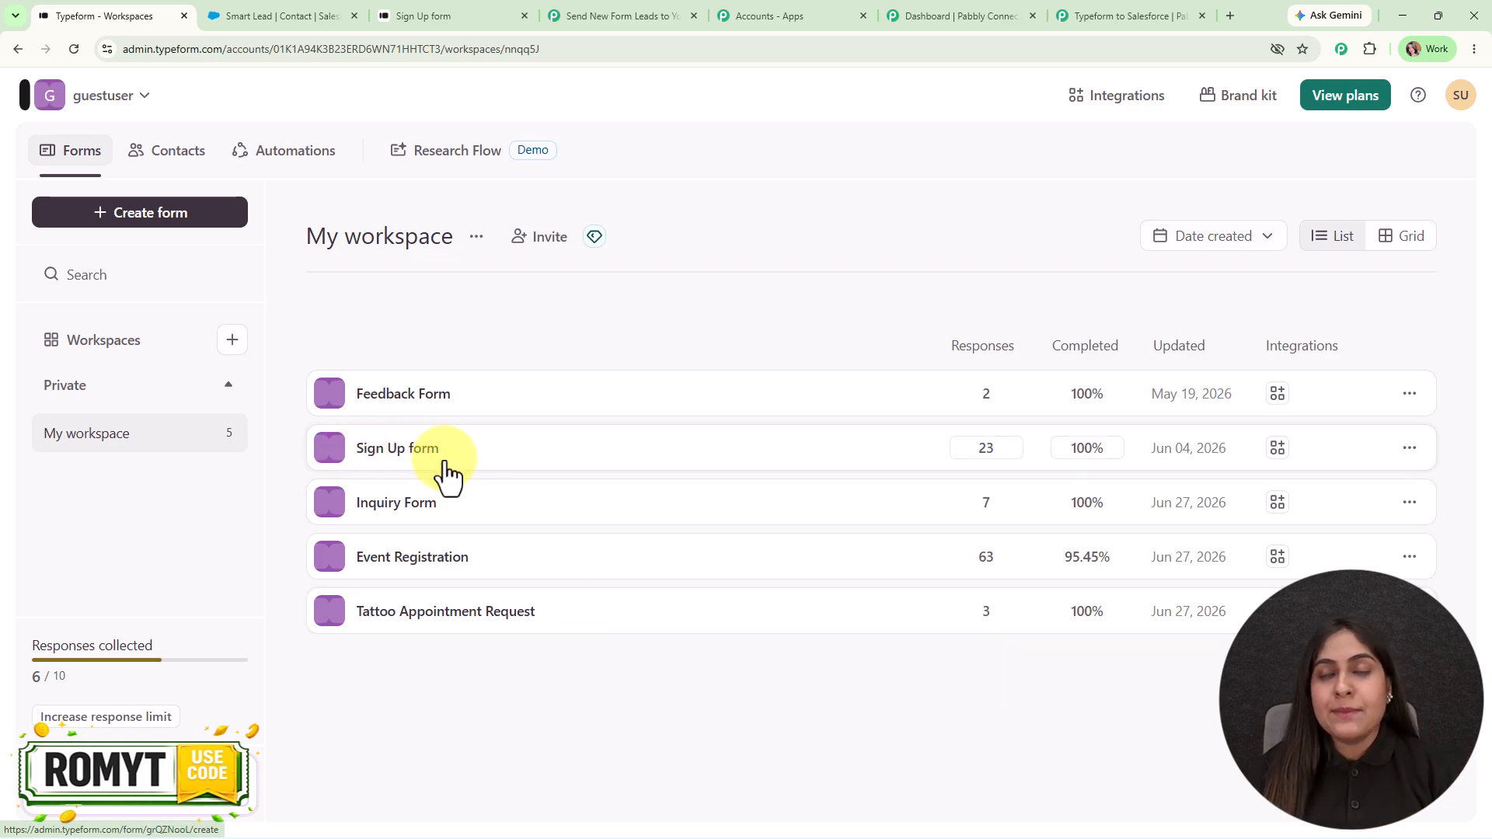
pyautogui.click(1152, 15)
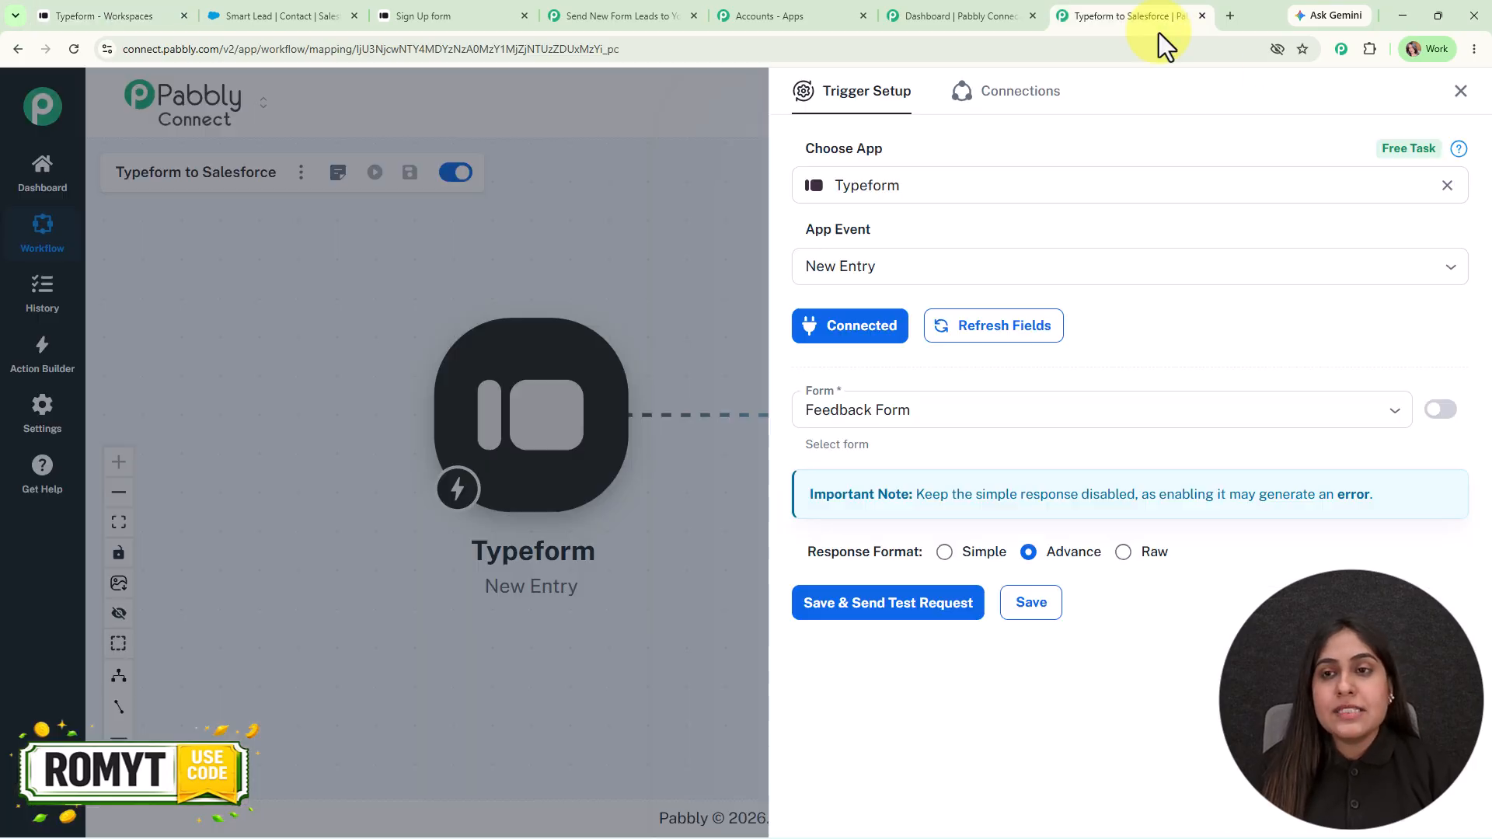
pyautogui.click(930, 401)
pyautogui.click(924, 487)
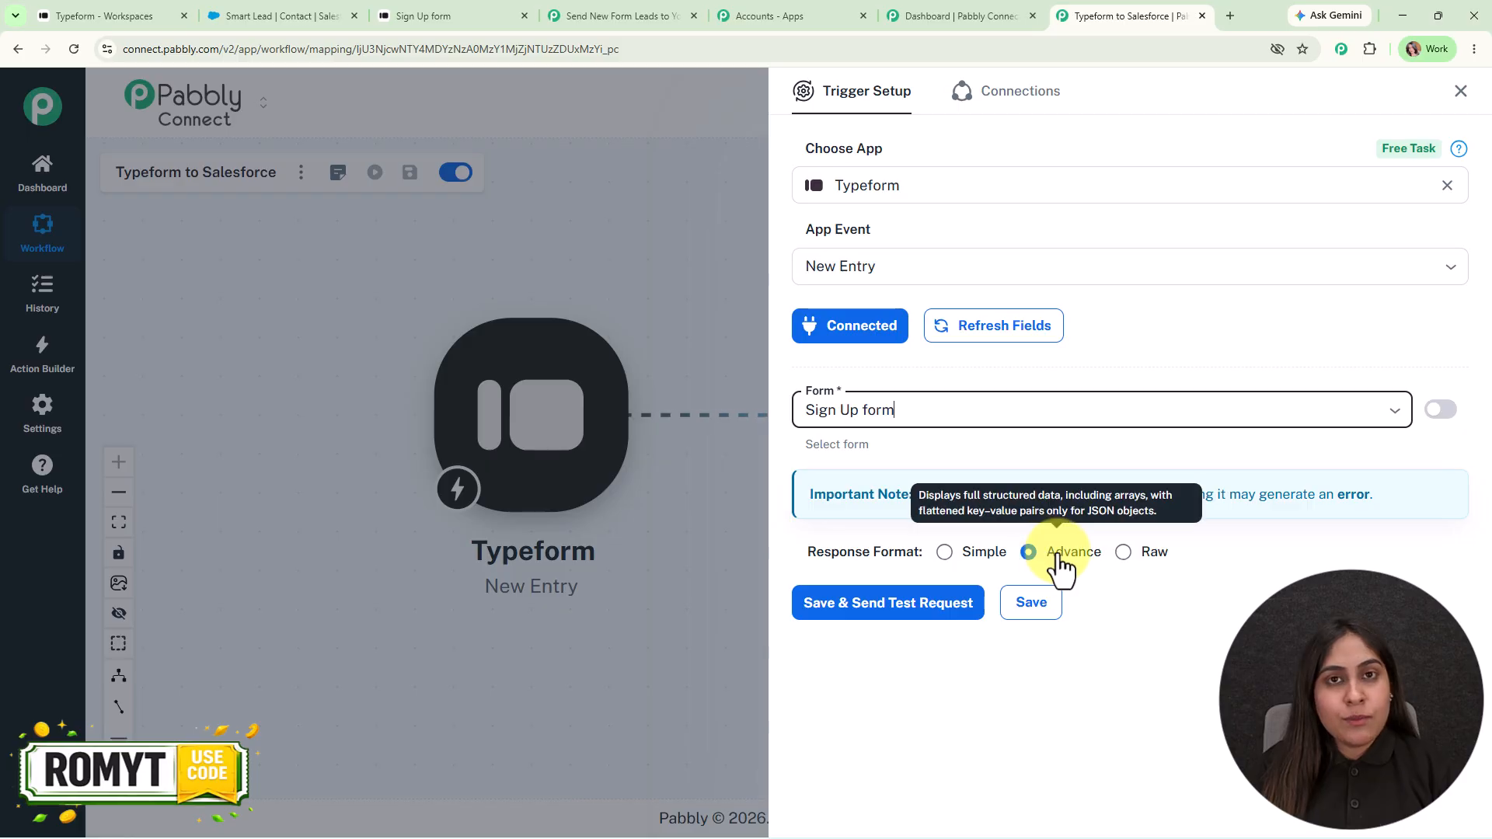
pyautogui.click(944, 552)
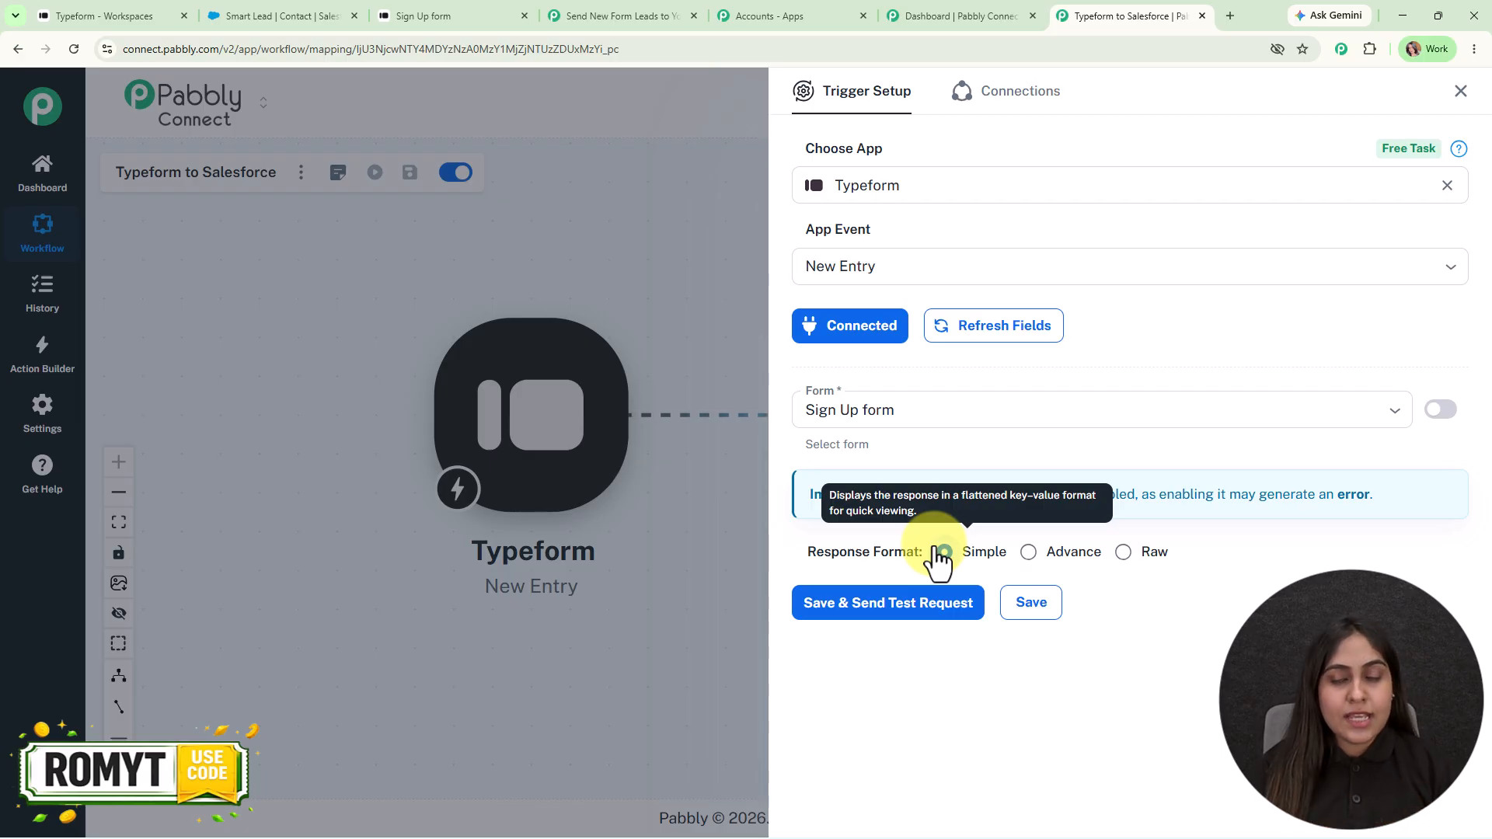
pyautogui.click(917, 625)
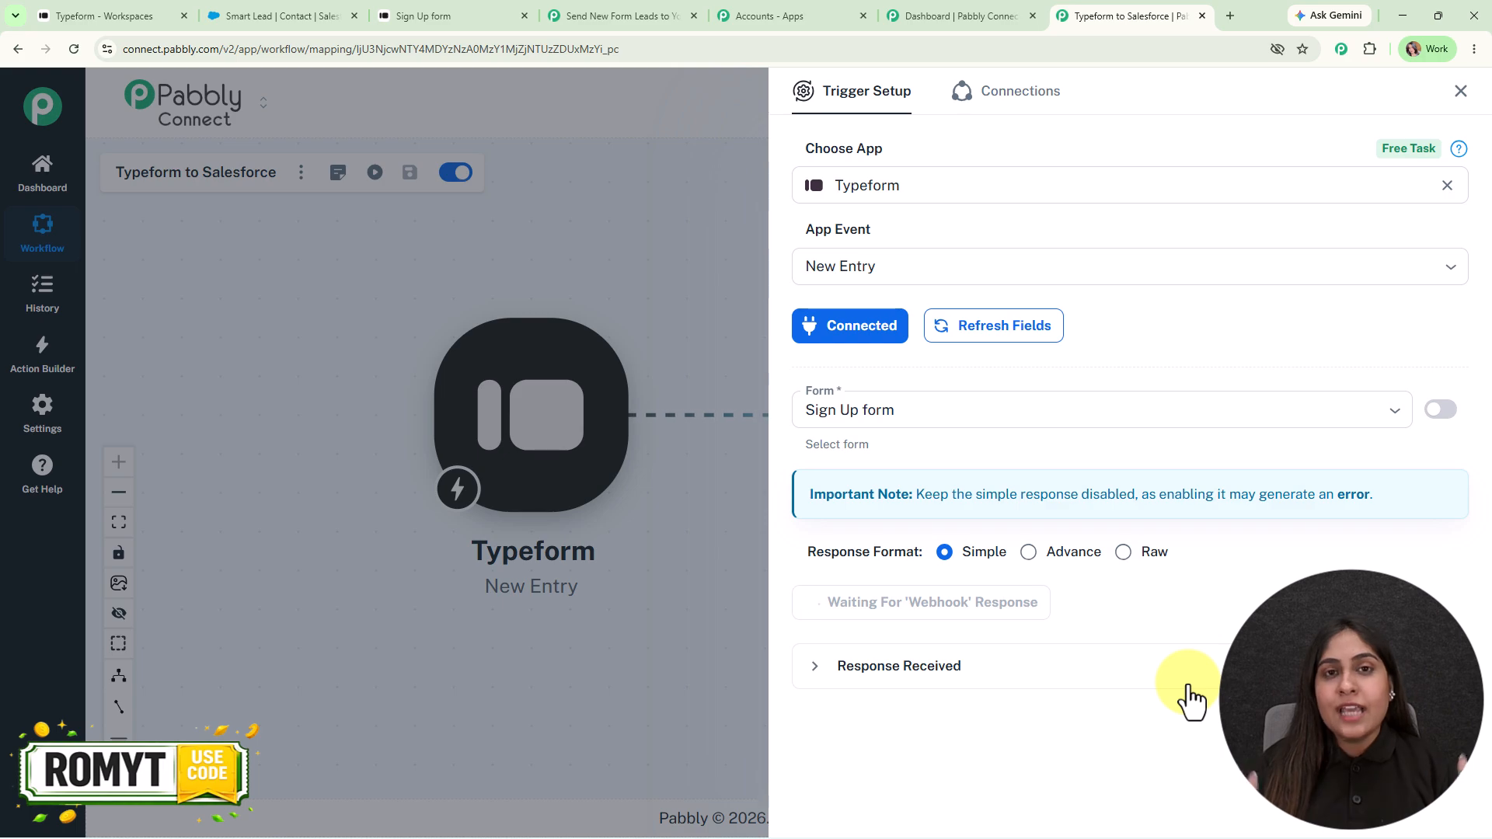
# - In the open Typeform Sign Up form, enter a test respondent's first name, last name and email address
pyautogui.click(420, 16)
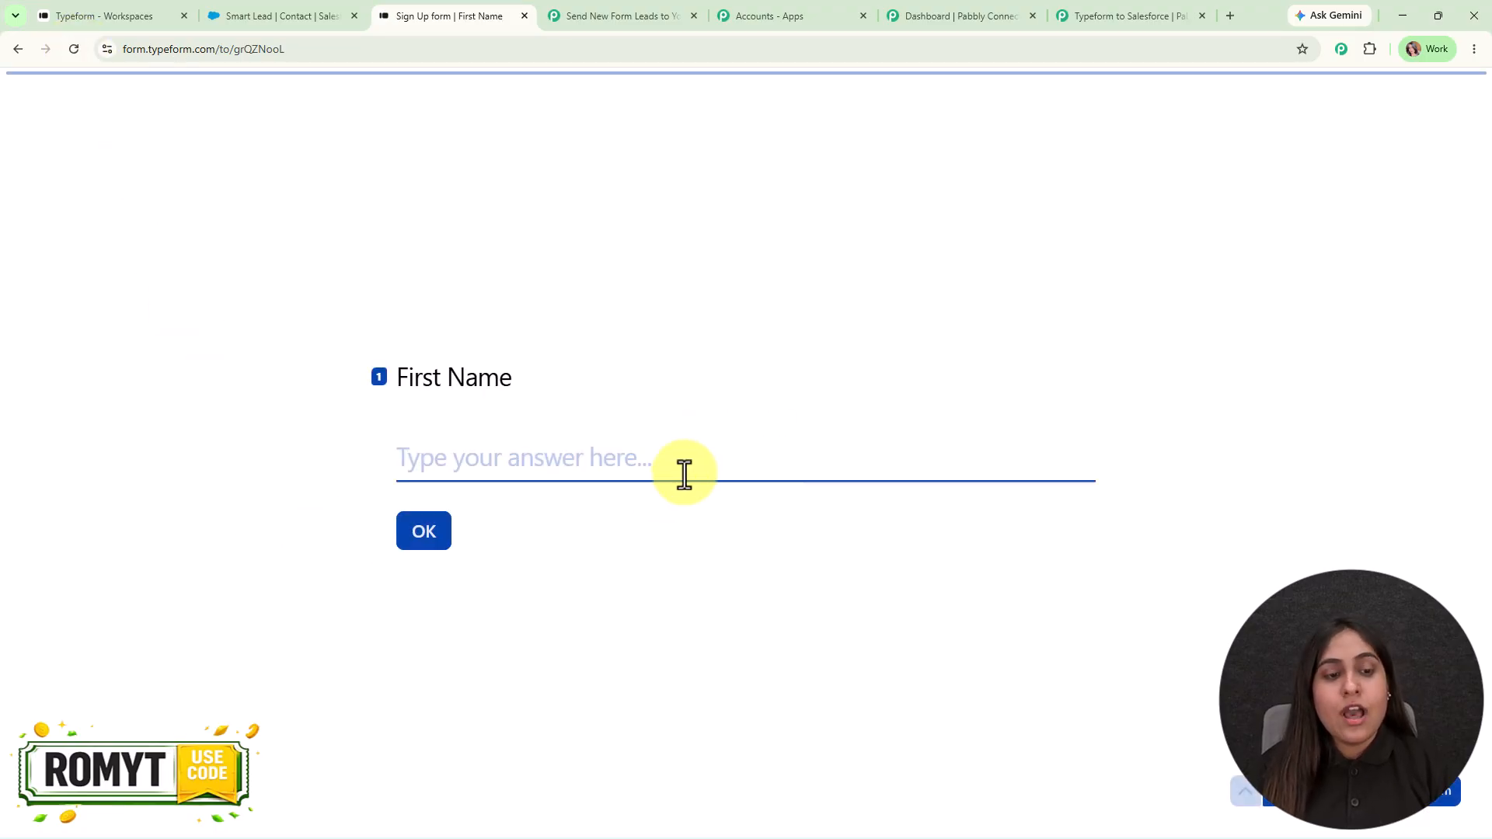
pyautogui.write('Dummy')
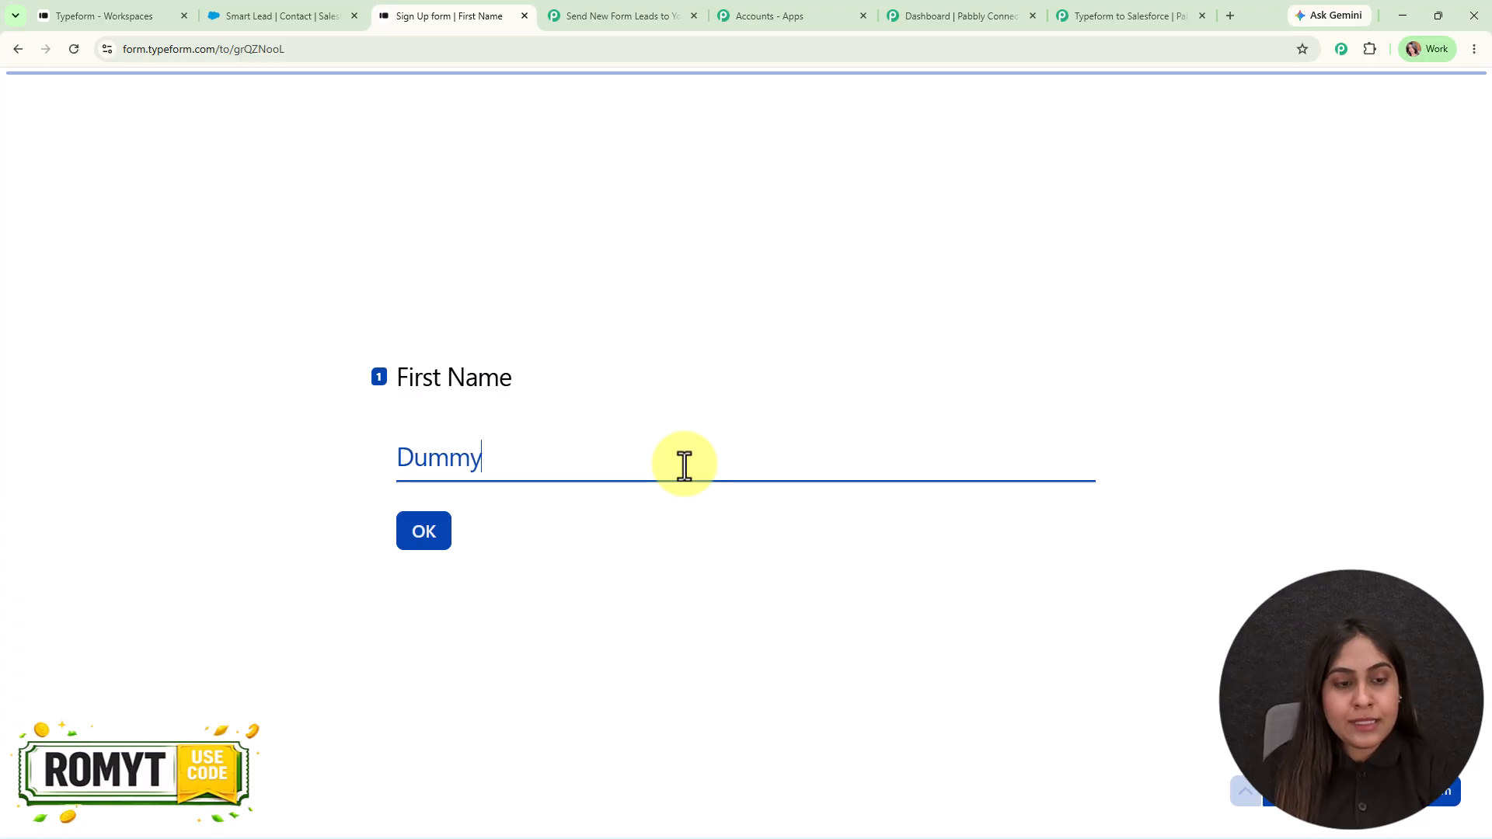
pyautogui.press('Return')
pyautogui.write('Le')
pyautogui.press('Return')
pyautogui.write('d')
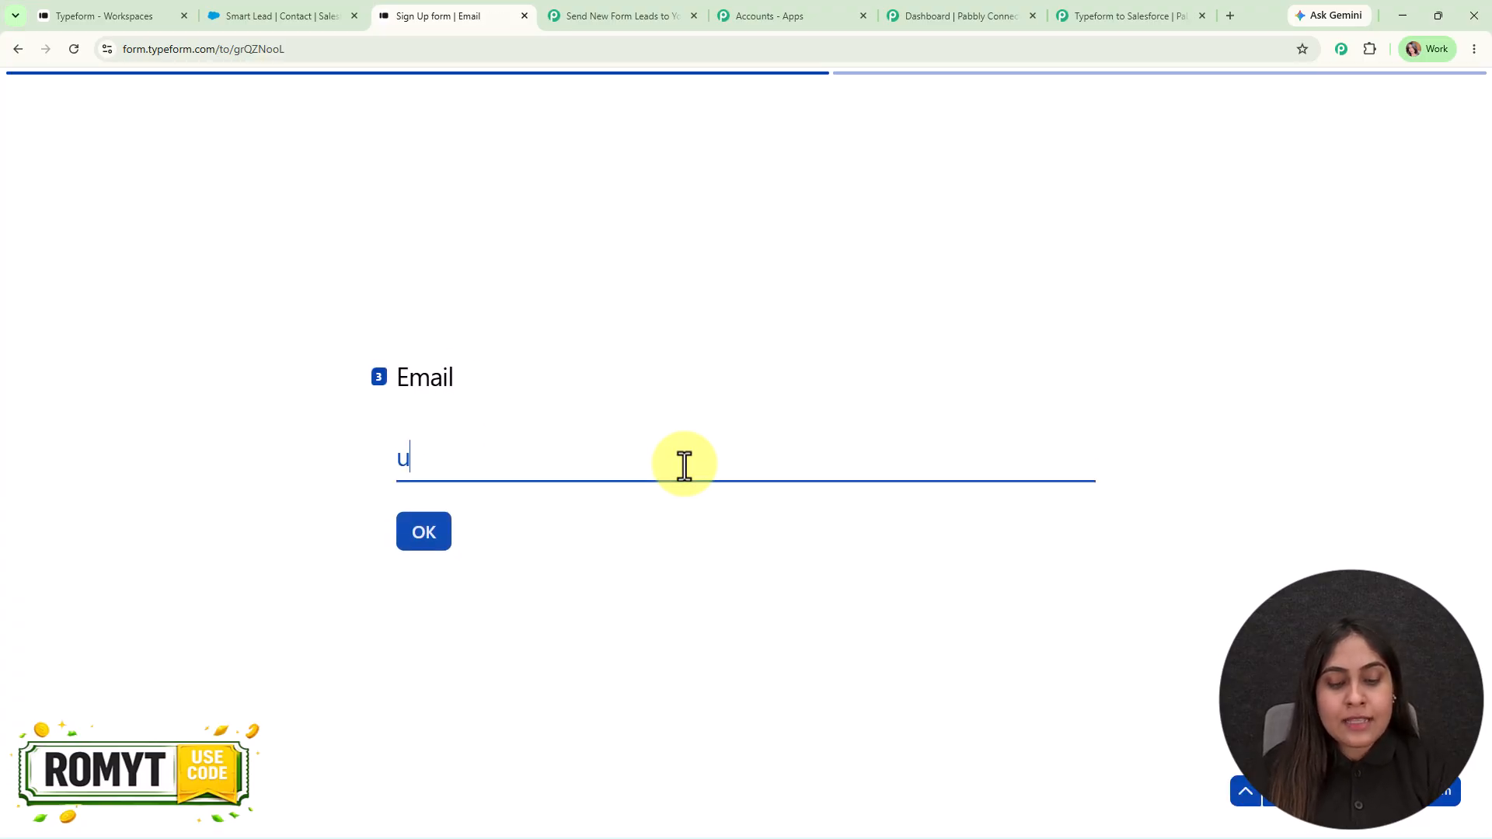
pyautogui.write('um')
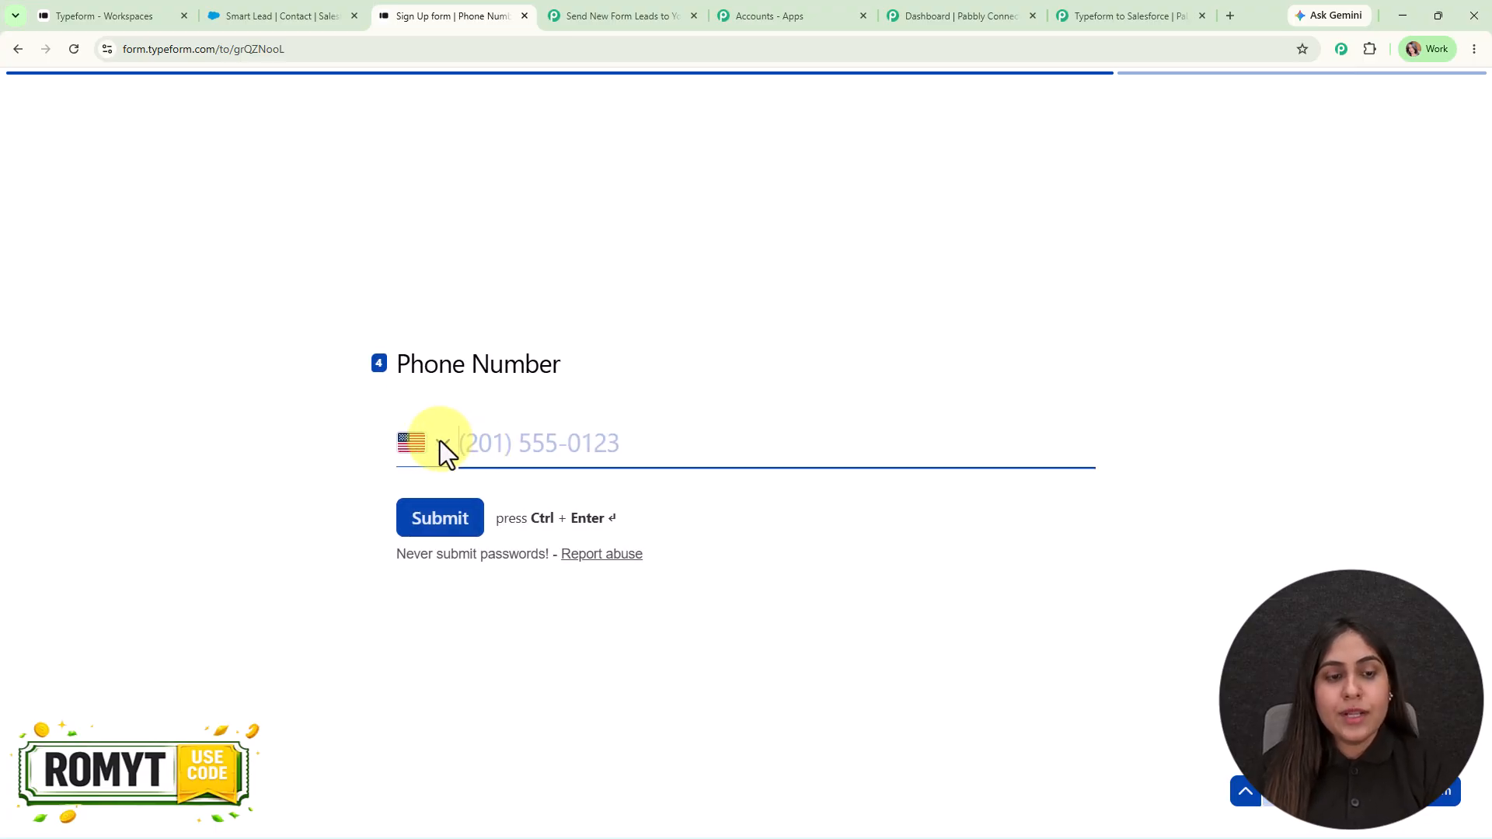
# - Set the phone country to India, enter the respondent's phone number and submit the form
pyautogui.click(441, 445)
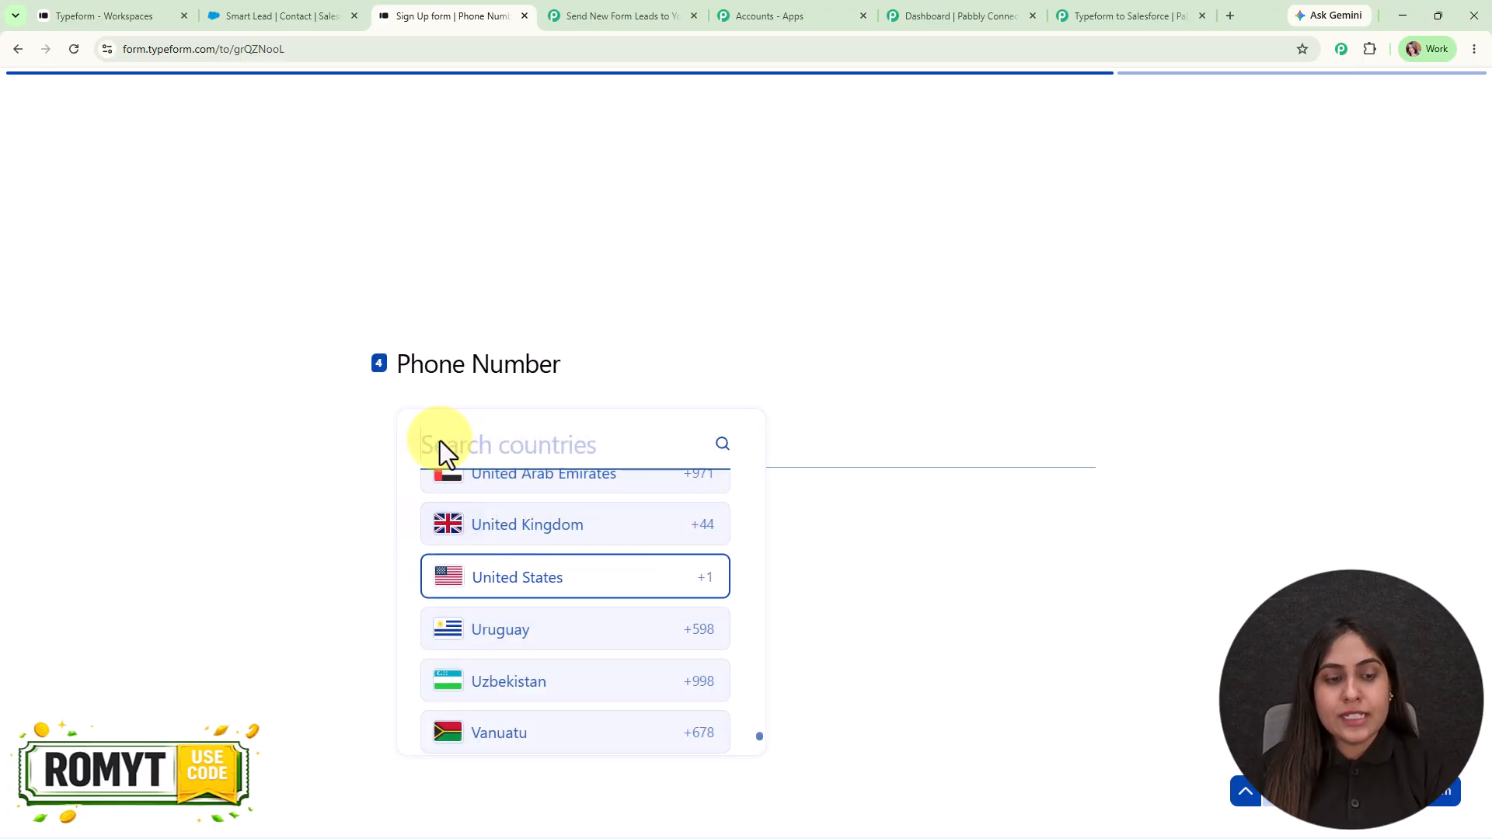
pyautogui.write('in')
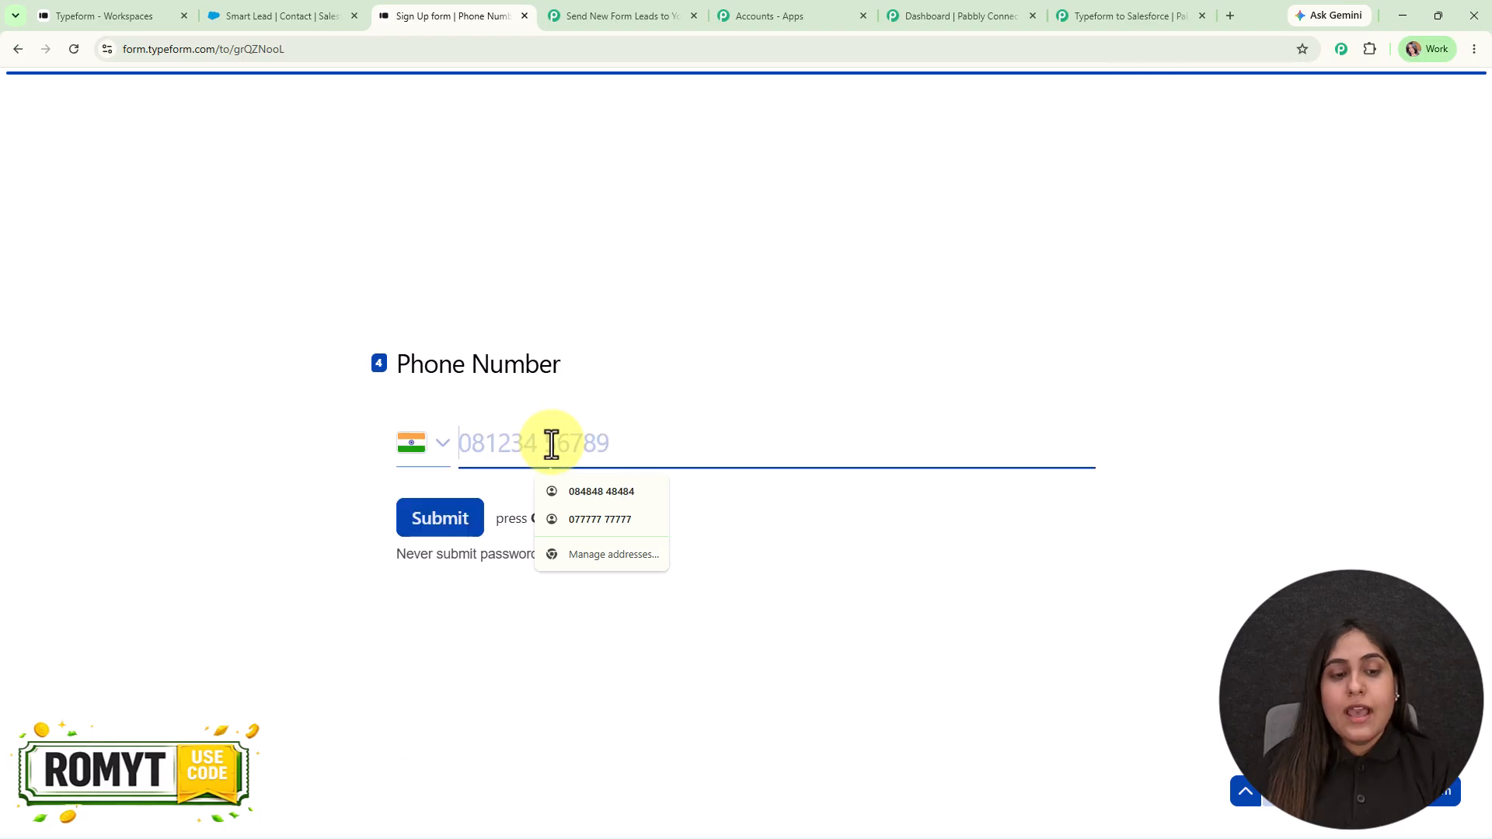
pyautogui.write('787')
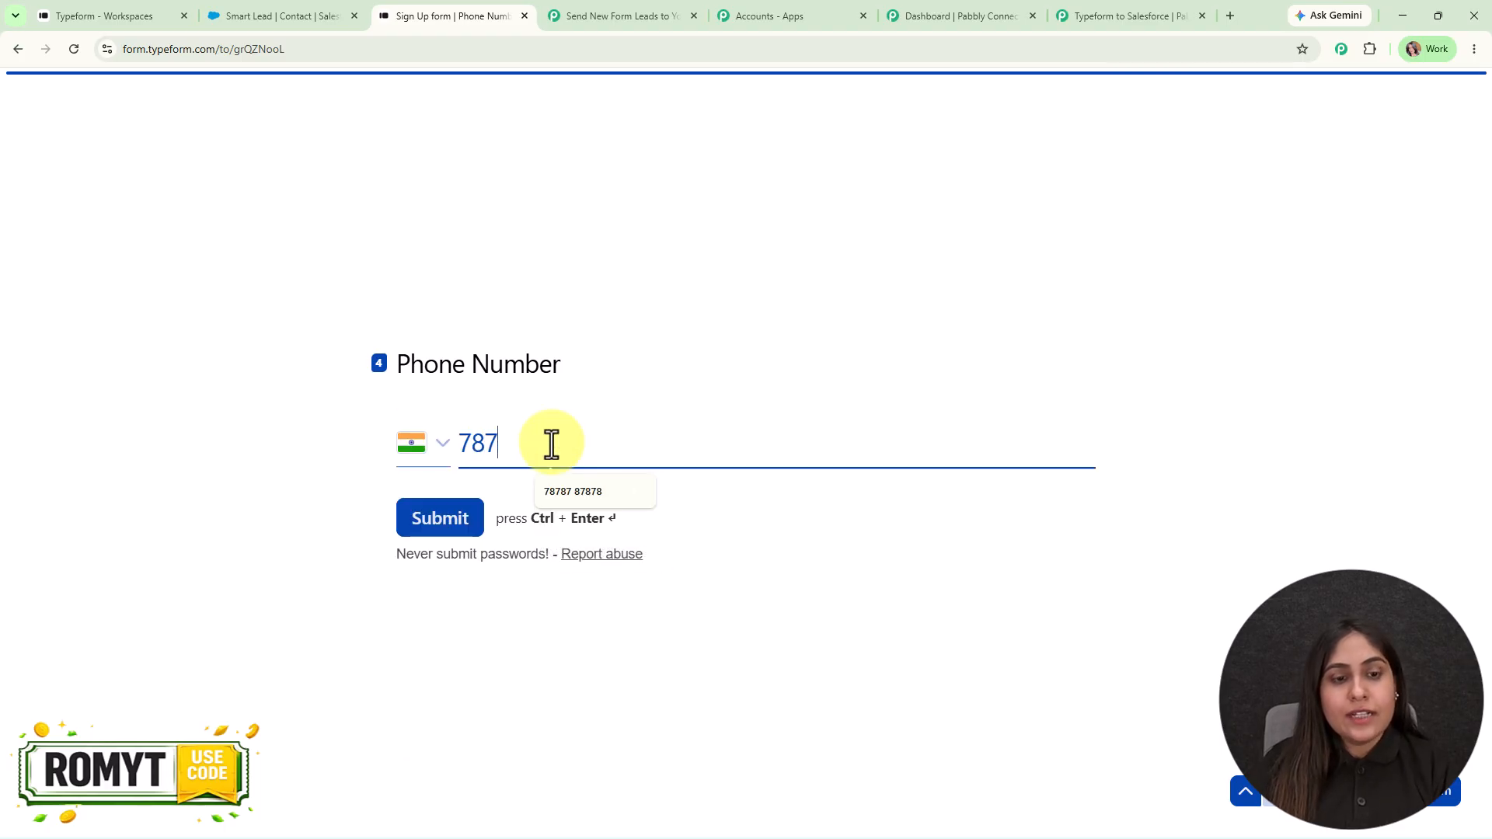
pyautogui.click(600, 490)
pyautogui.hotkey('ctrl', 'Return')
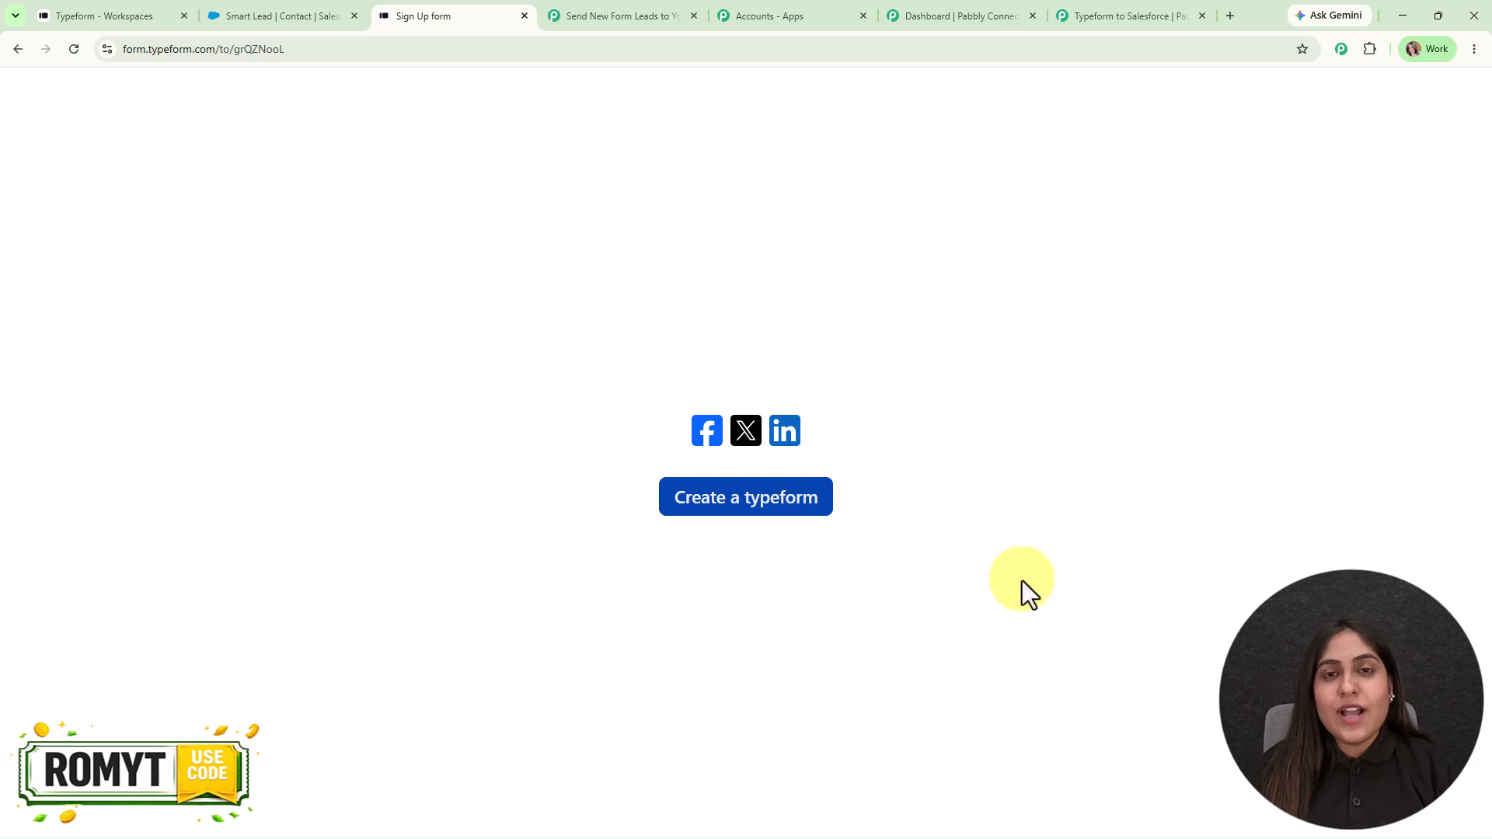
# - Return to the Pabbly Connect workflow, review the received Typeform response down to the submitted answers, and close the trigger setup
pyautogui.click(1174, 3)
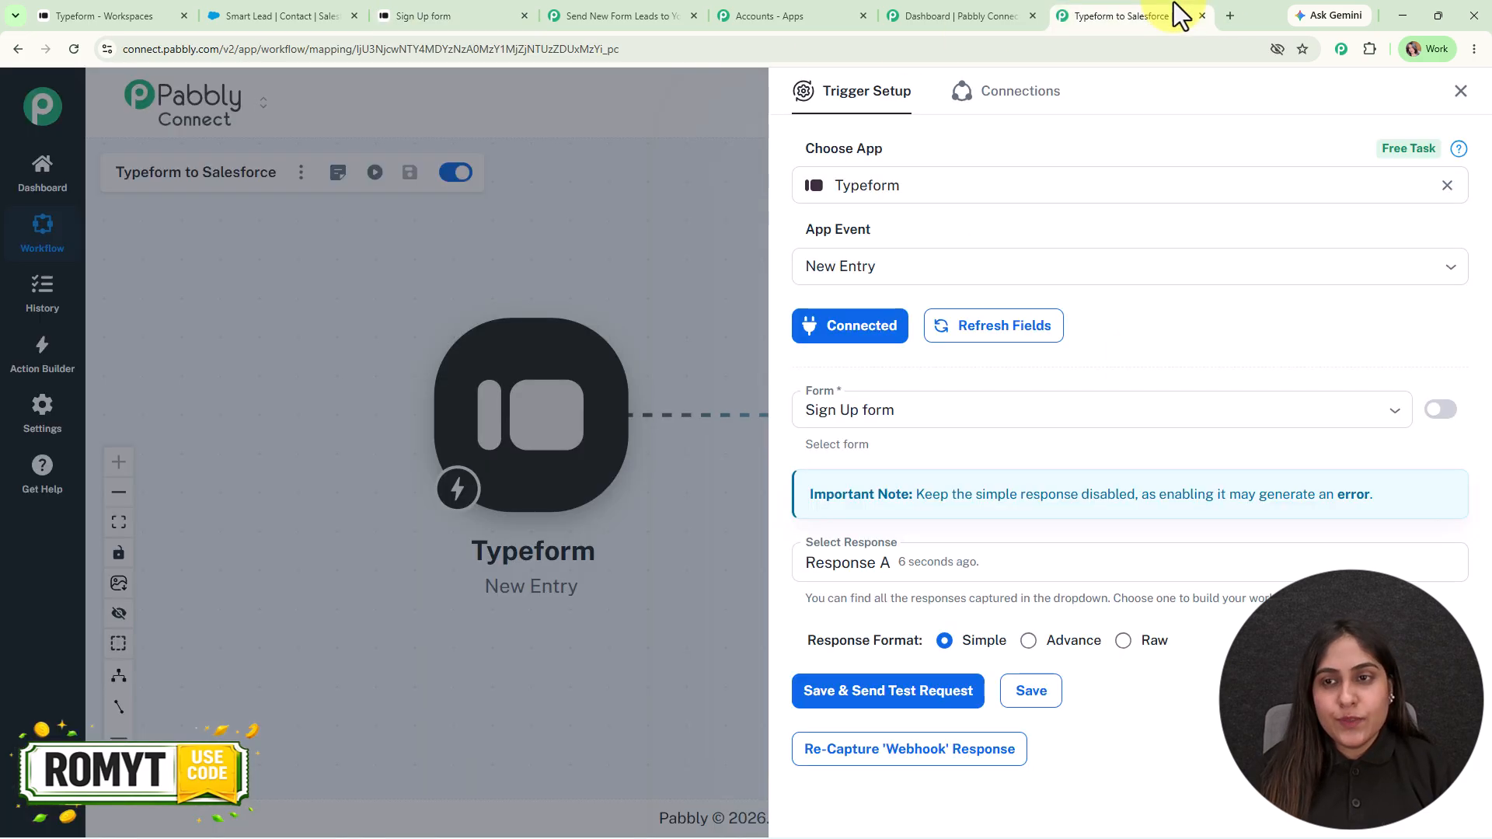
pyautogui.scroll(-10, 1168, 502)
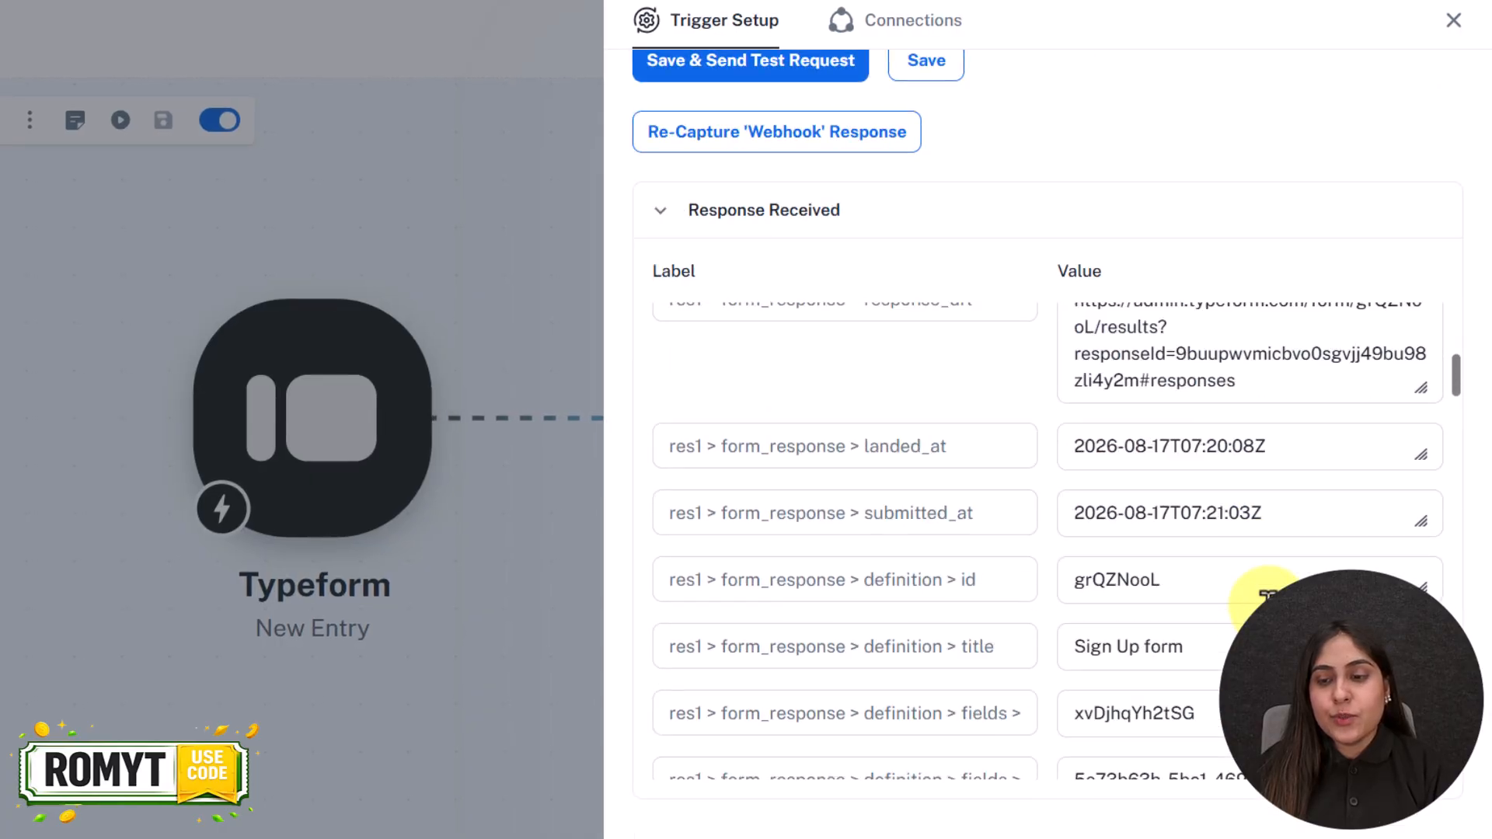
pyautogui.scroll(-15, 1267, 597)
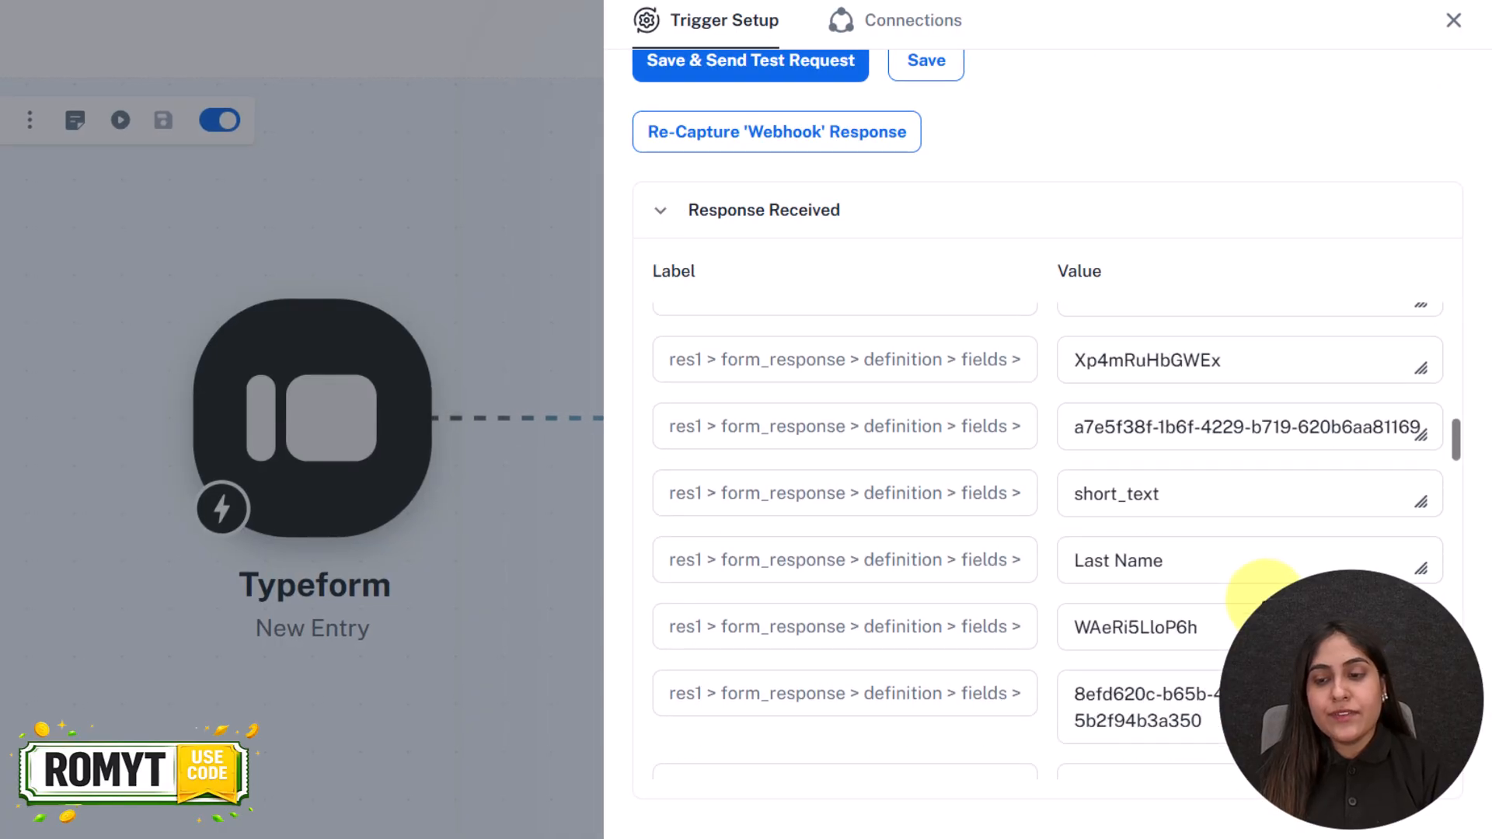
pyautogui.scroll(-15, 1263, 590)
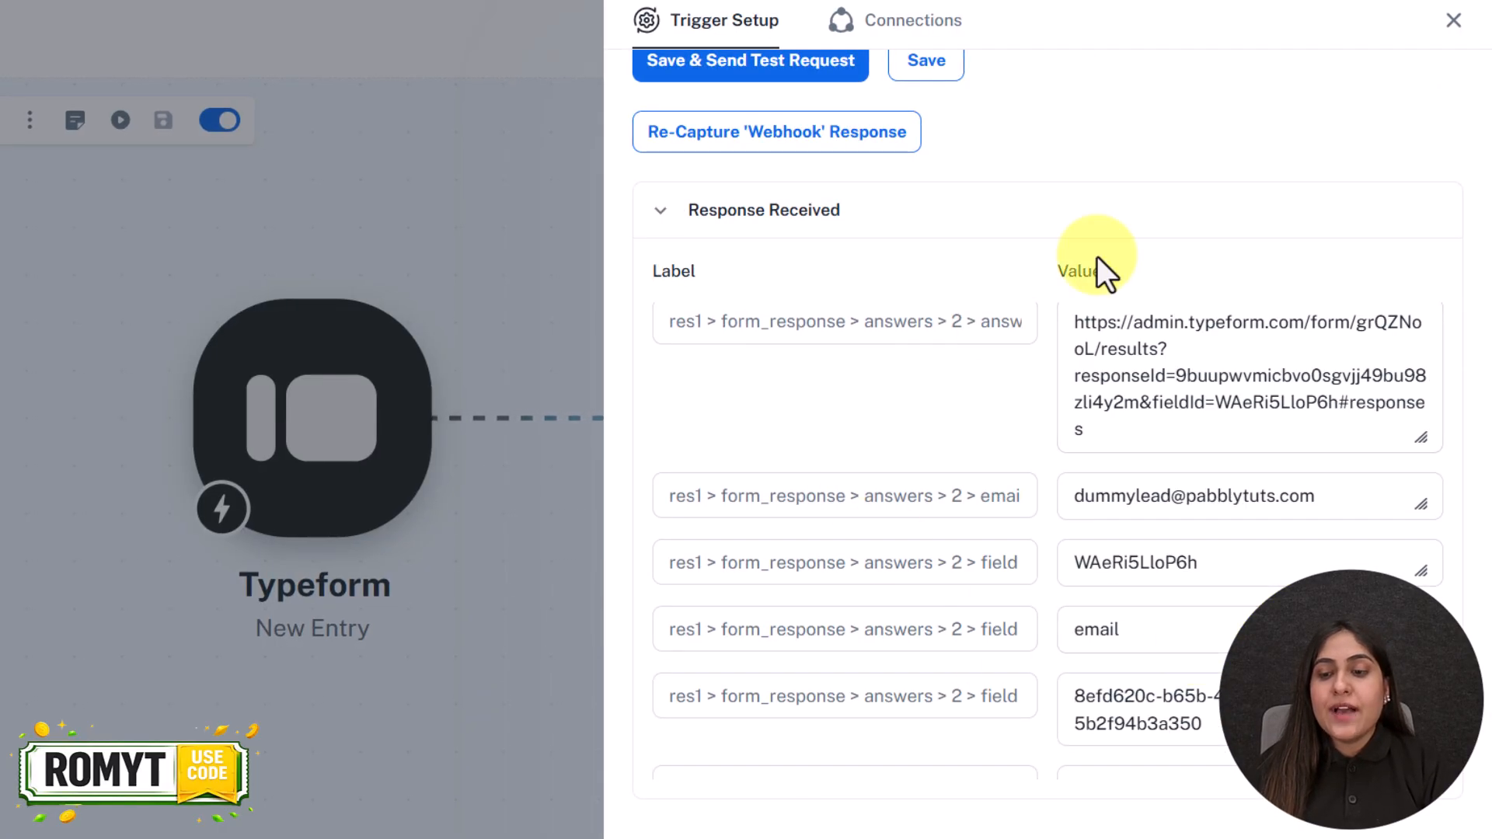
pyautogui.click(1454, 20)
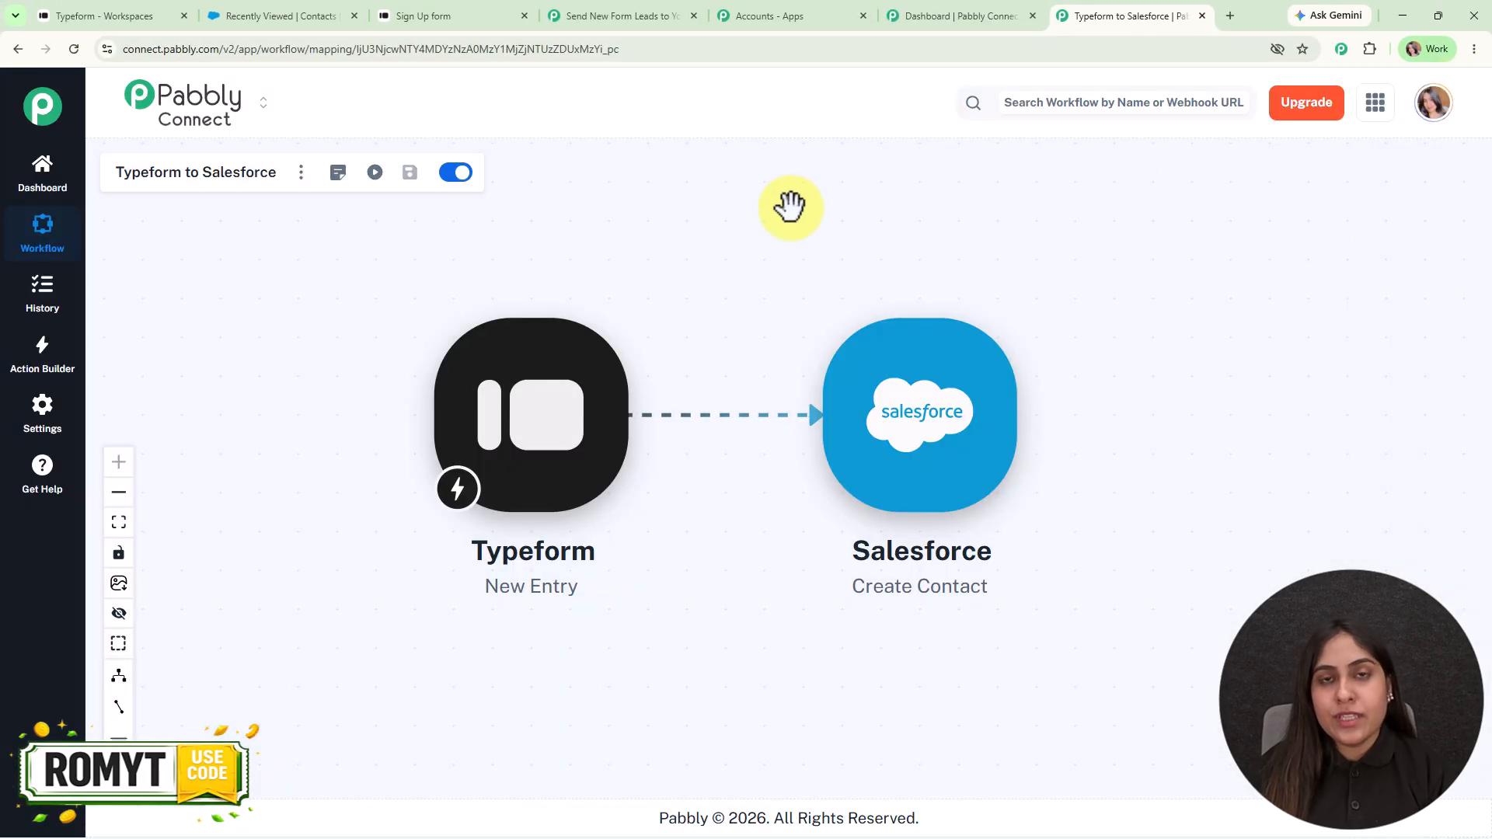
# - Add a new Salesforce connection for the Create Contact action and allow Pabbly Connect access to the Salesforce account
pyautogui.moveTo(789, 206); pyautogui.dragTo(763, 233)
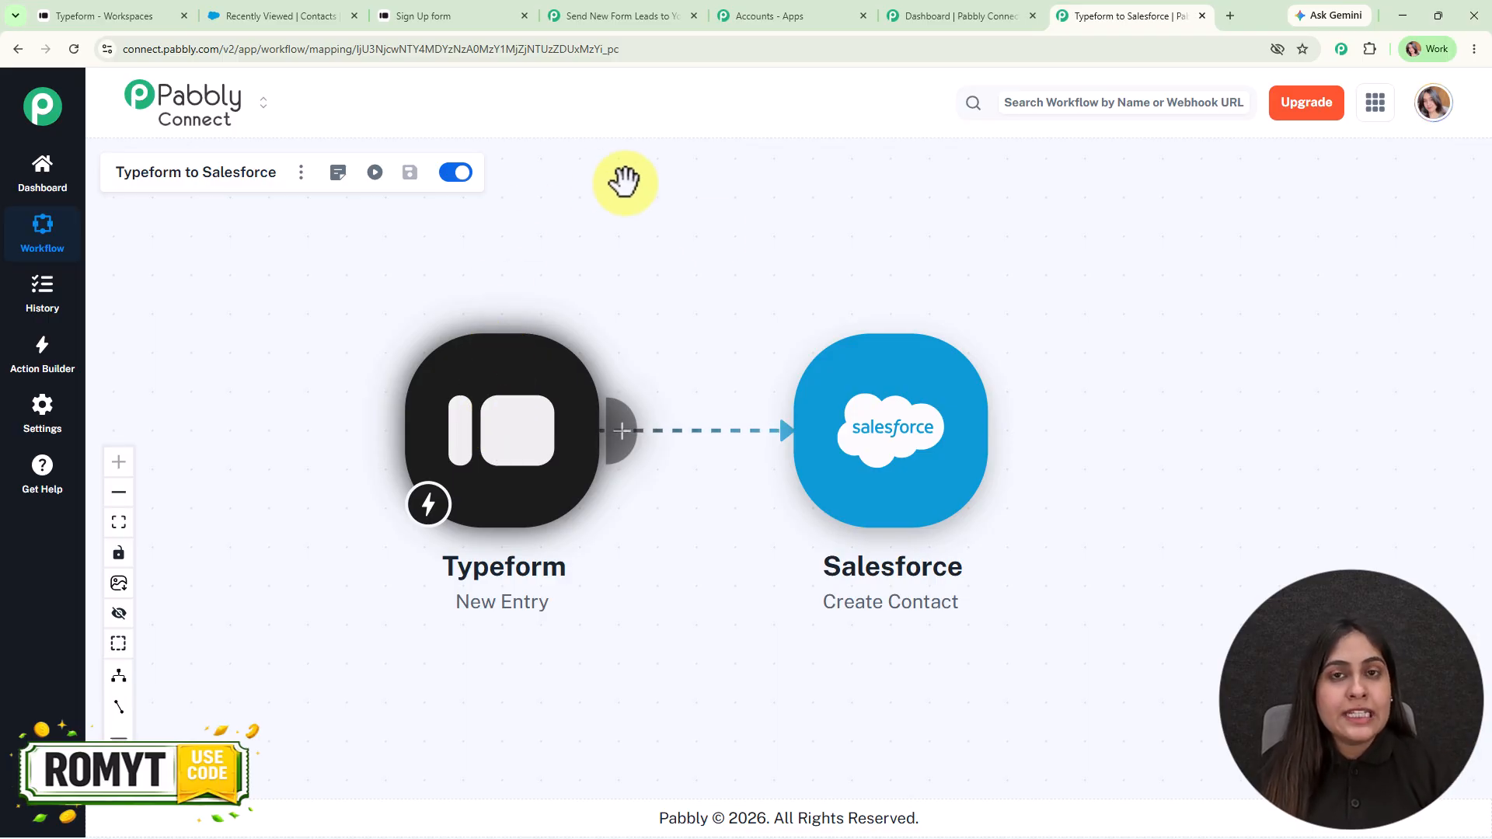
pyautogui.click(906, 427)
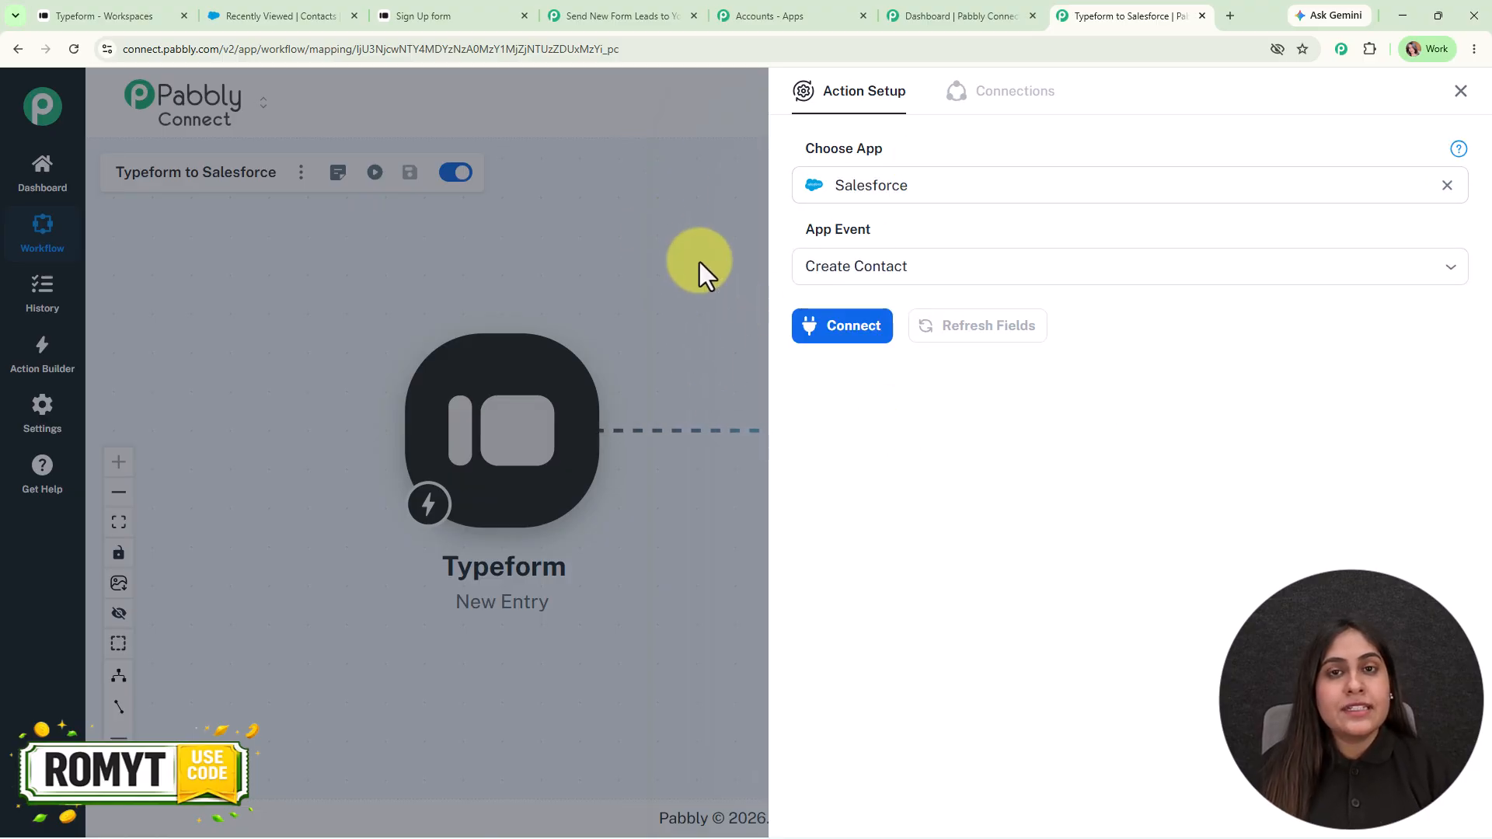
pyautogui.click(849, 333)
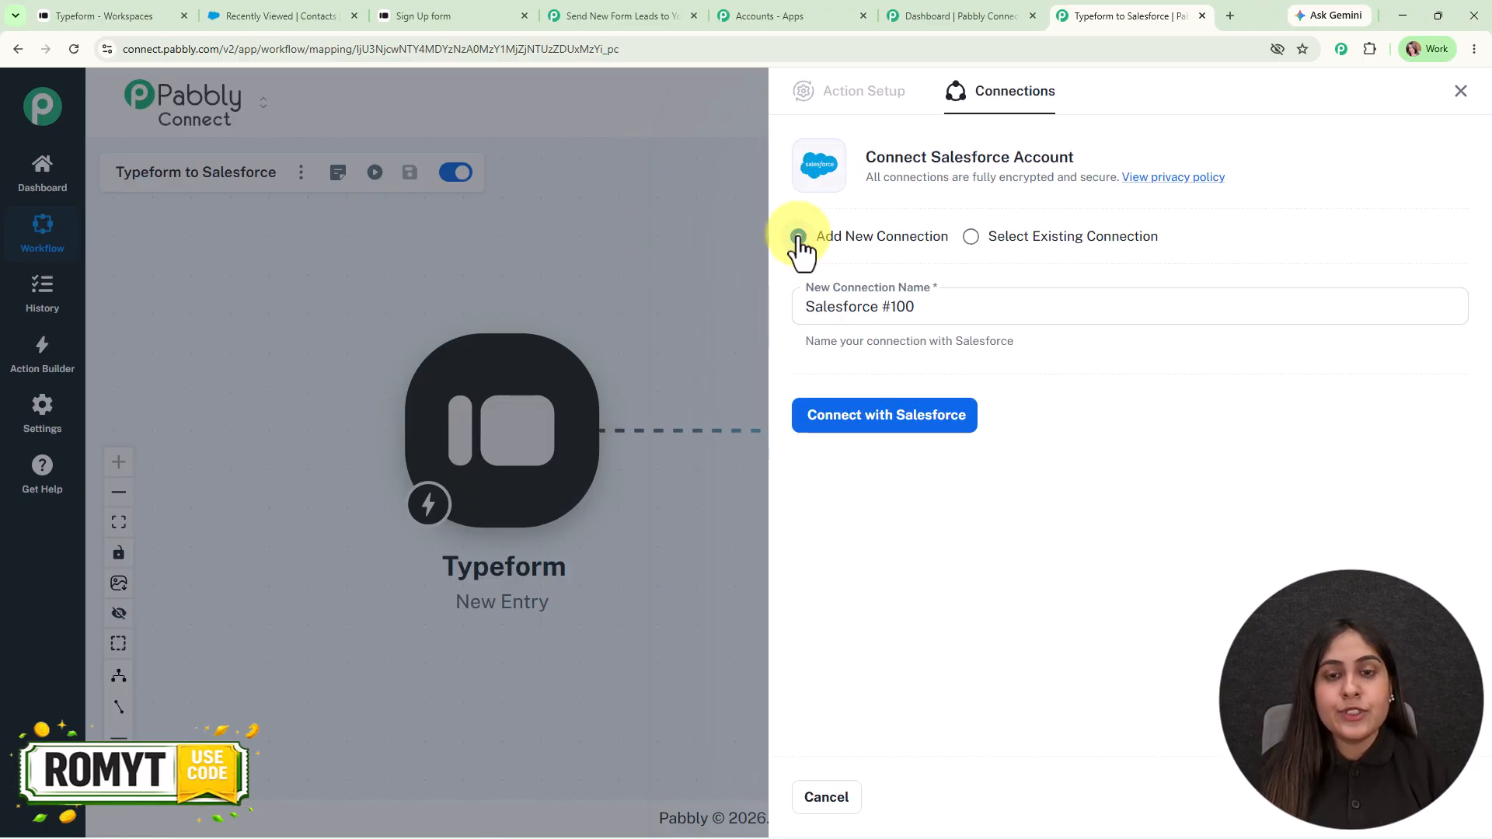
pyautogui.click(877, 435)
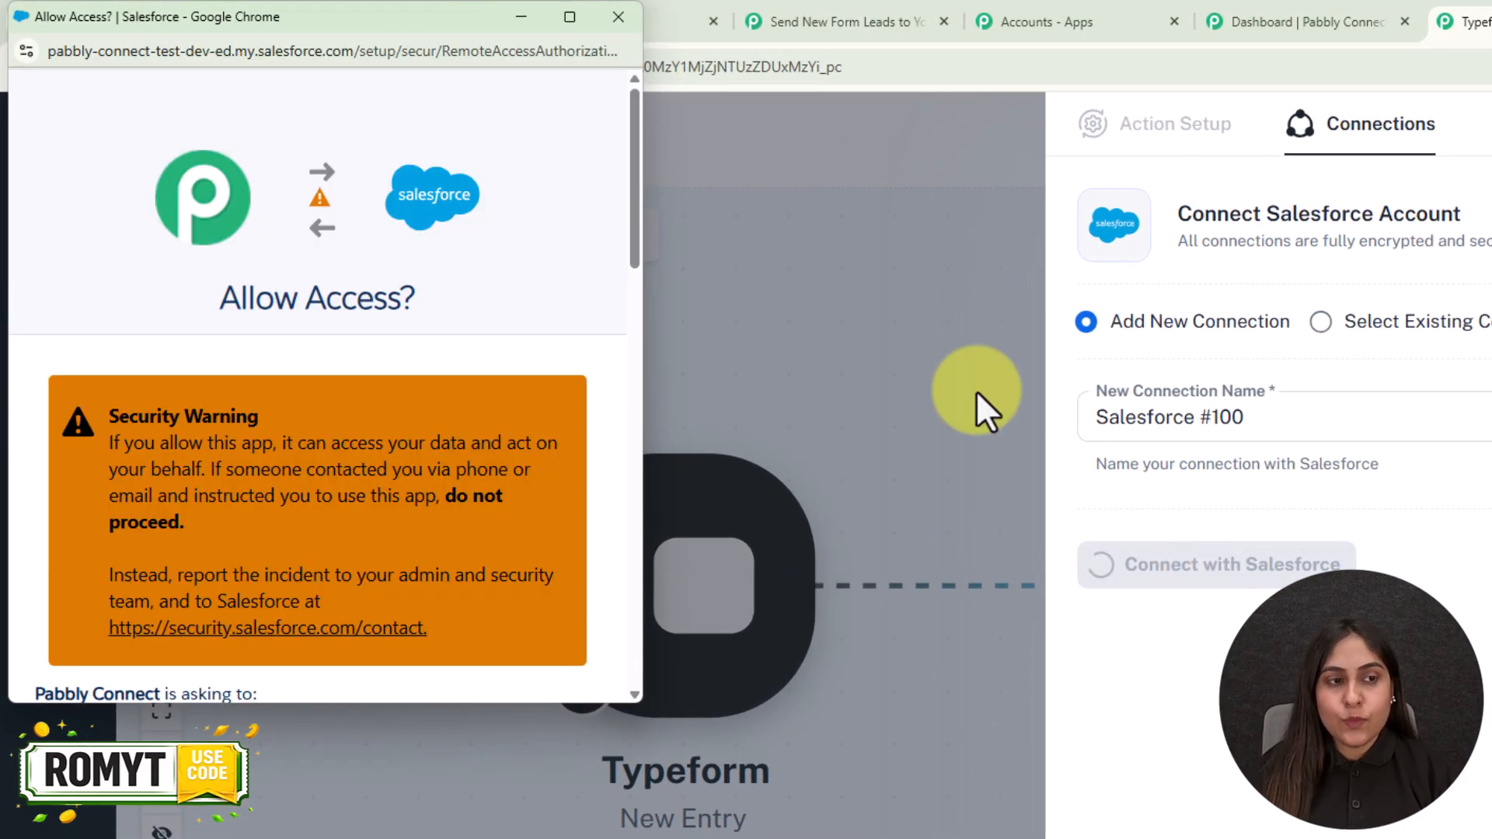
pyautogui.scroll(-4, 518, 435)
pyautogui.scroll(-10, 518, 435)
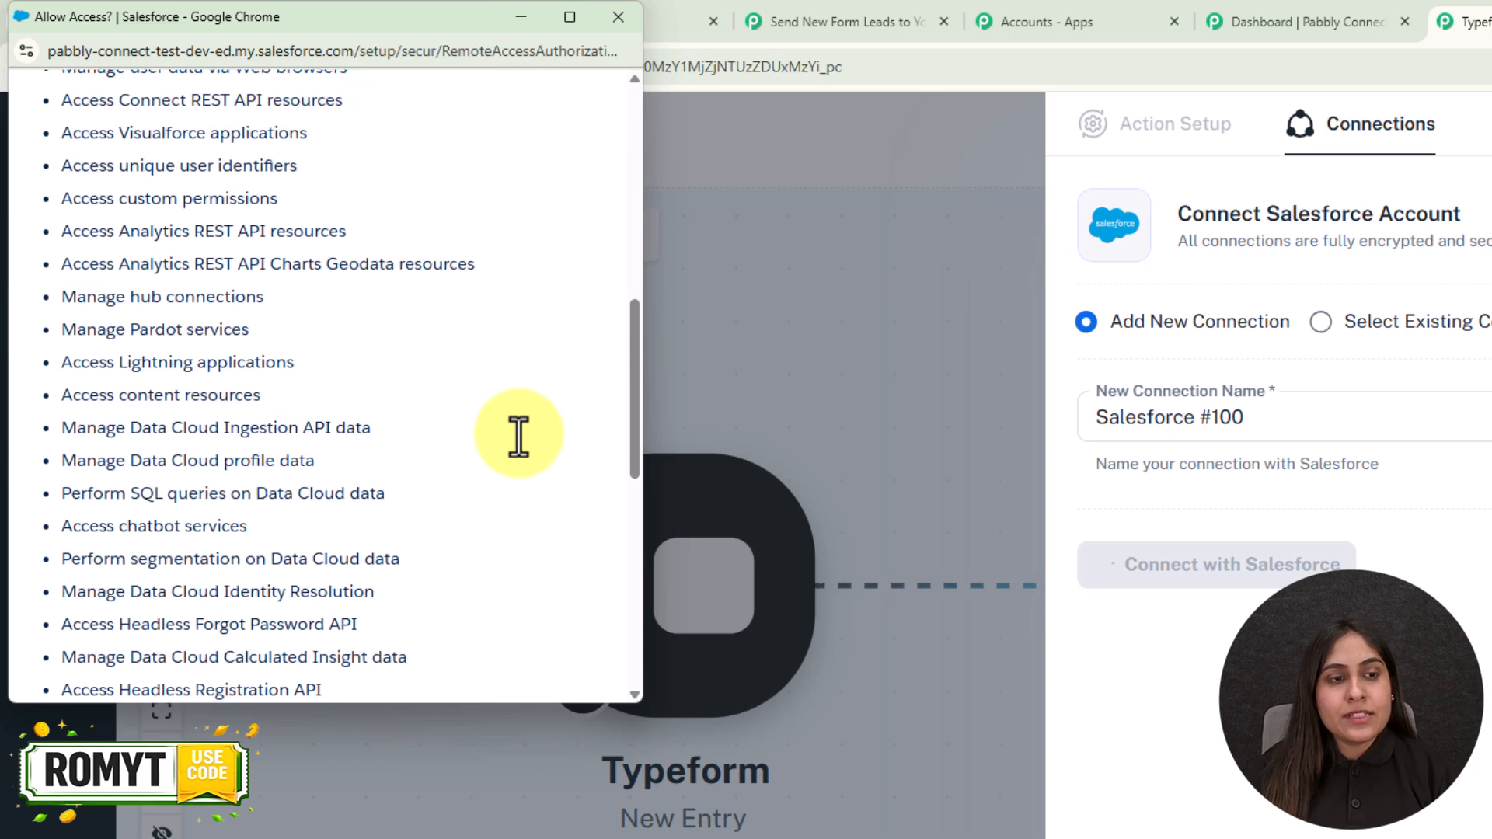
pyautogui.click(522, 490)
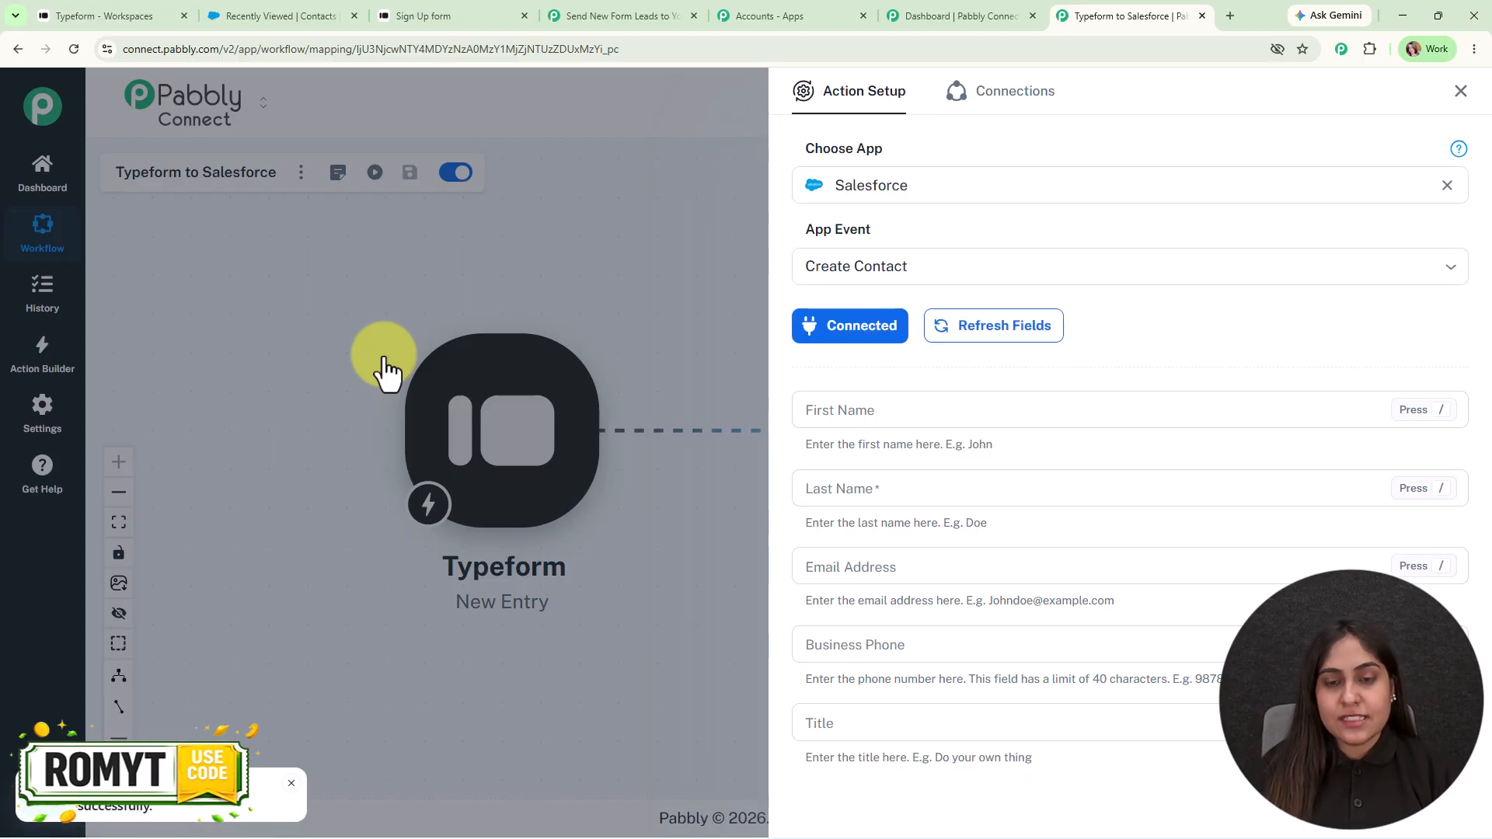
# - Map the contact's First Name to Typeform's answers 0 text and Last Name to answers 1 text
pyautogui.scroll(-3, 1244, 287)
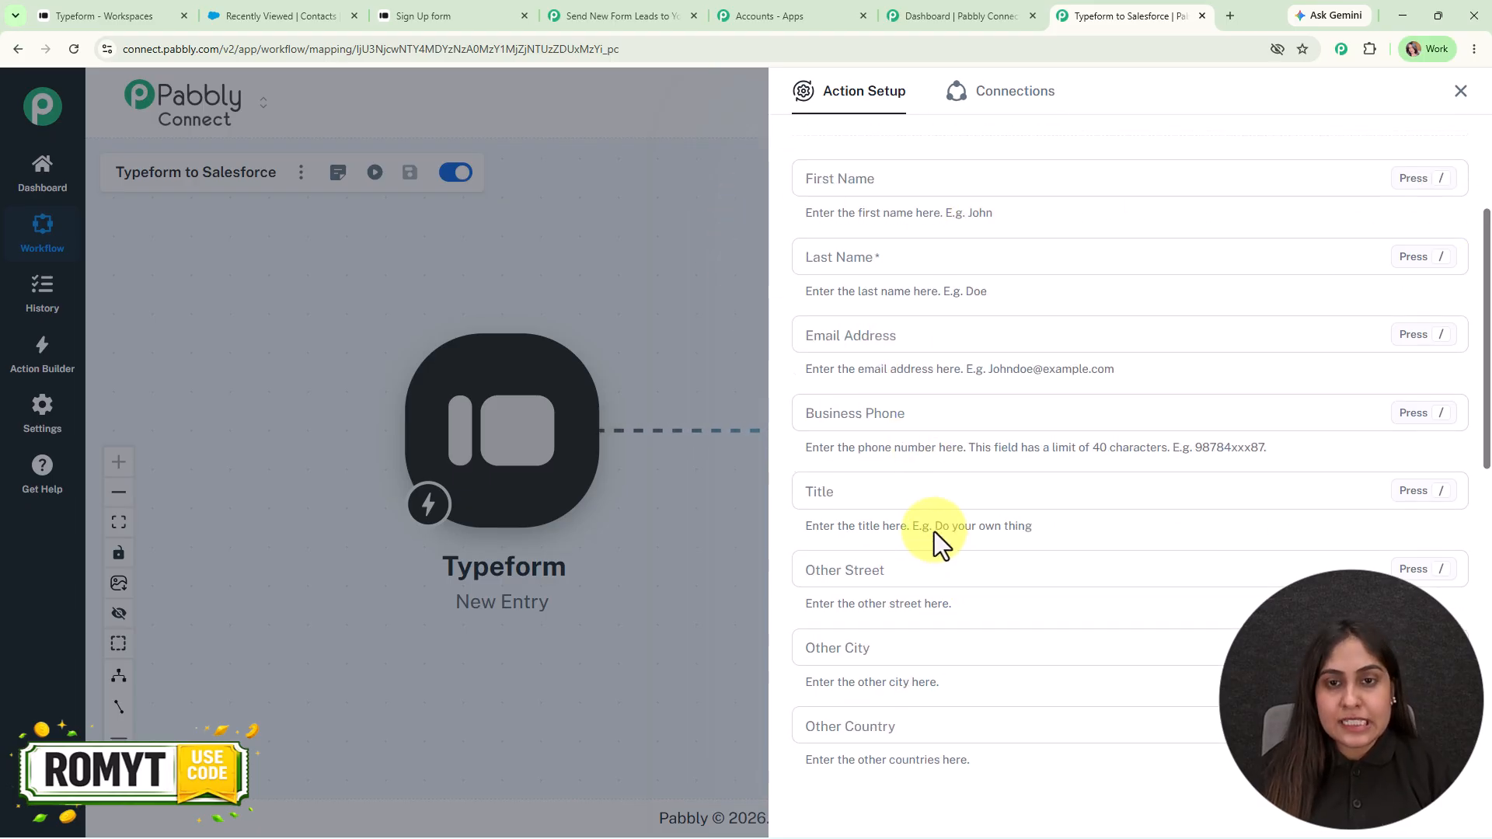
pyautogui.scroll(1, 812, 268)
pyautogui.click(813, 259)
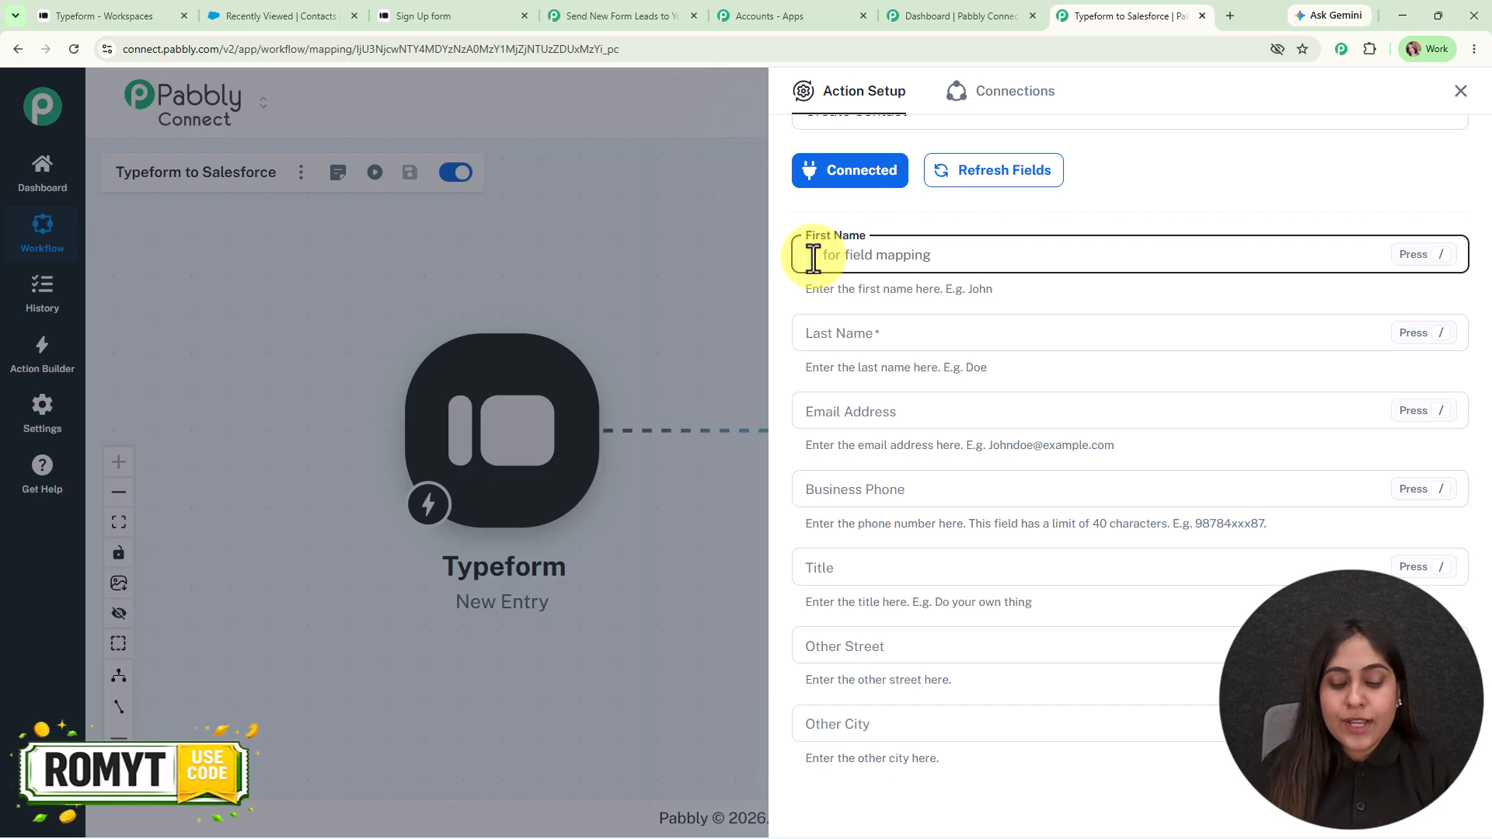
pyautogui.press('/')
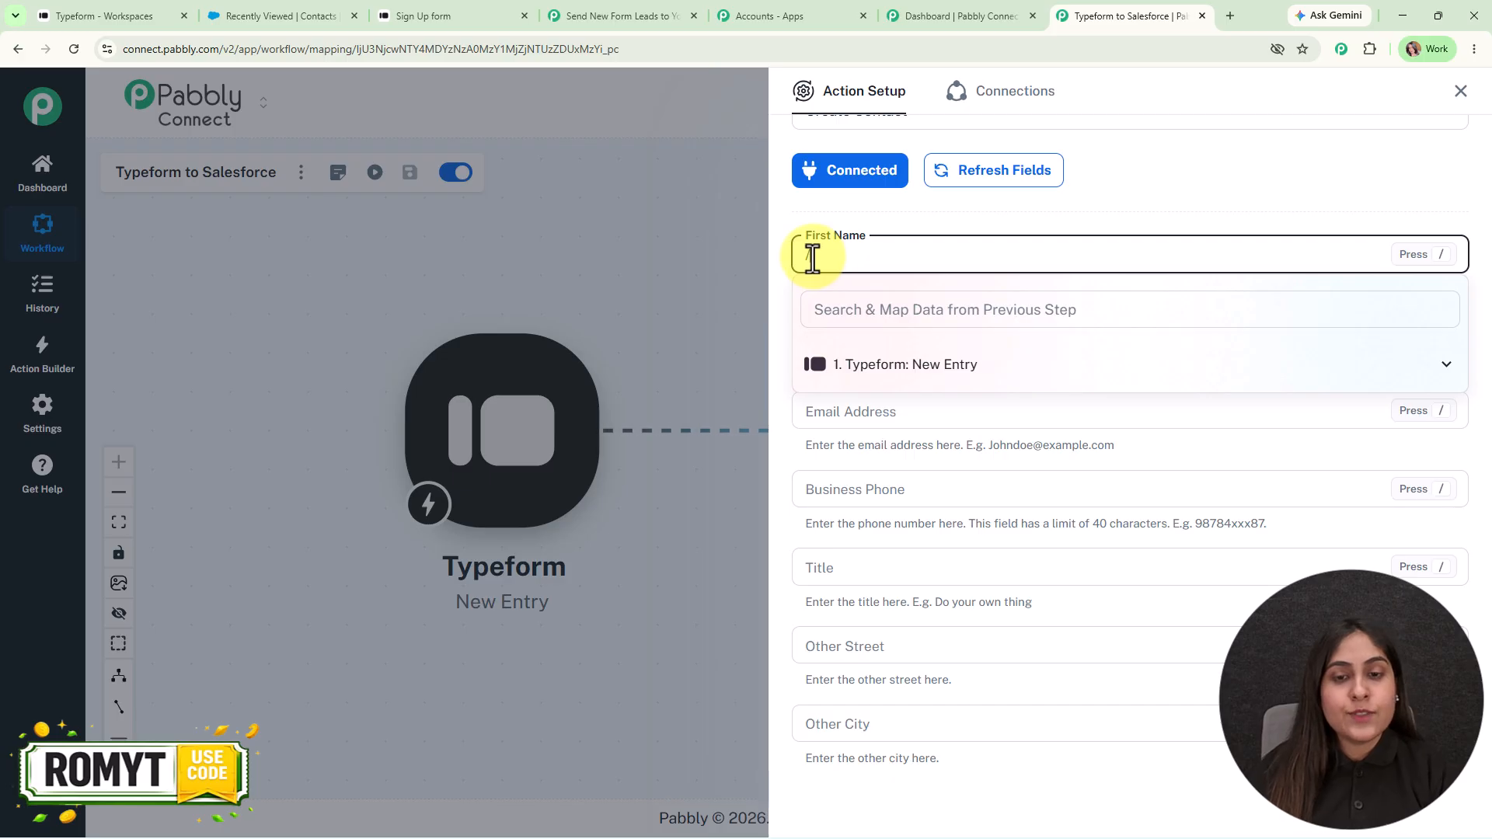
pyautogui.write('dumm')
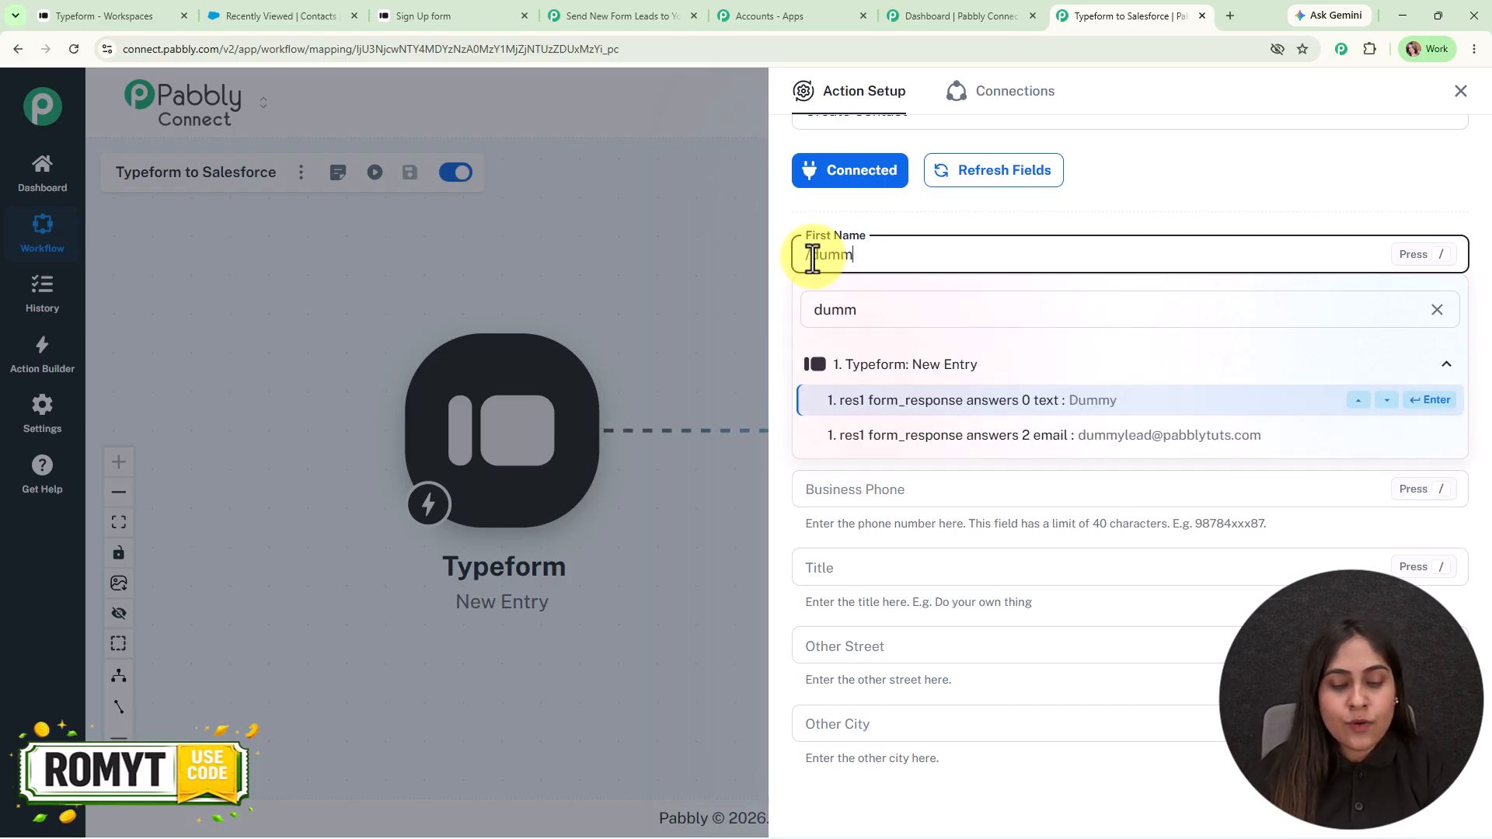
pyautogui.click(899, 400)
pyautogui.click(833, 335)
pyautogui.write('/l')
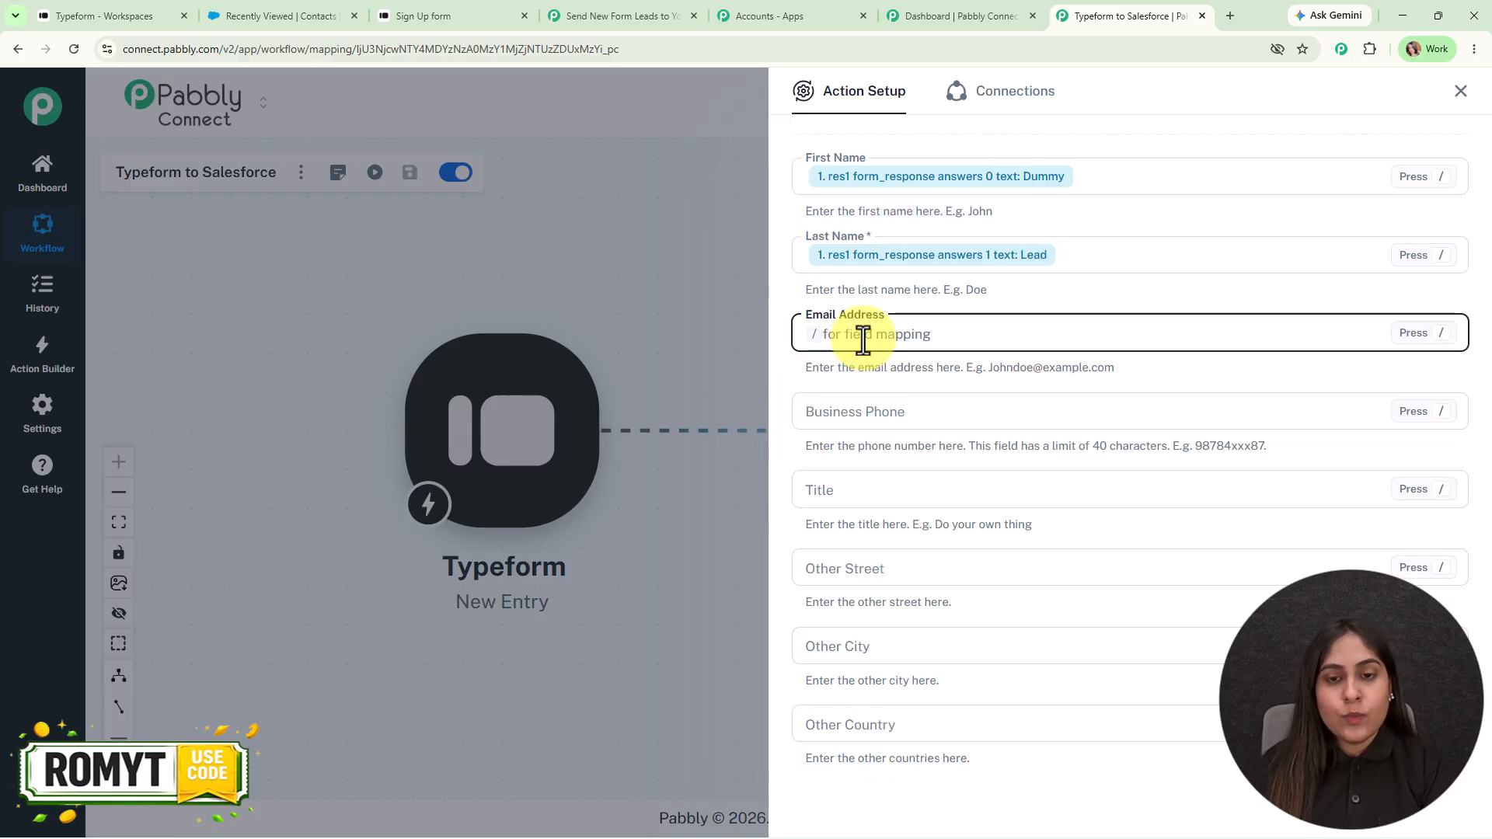
# - Map Email Address to Typeform's answers 2 email and Business Phone to answers 3 phone_number
pyautogui.write('/@')
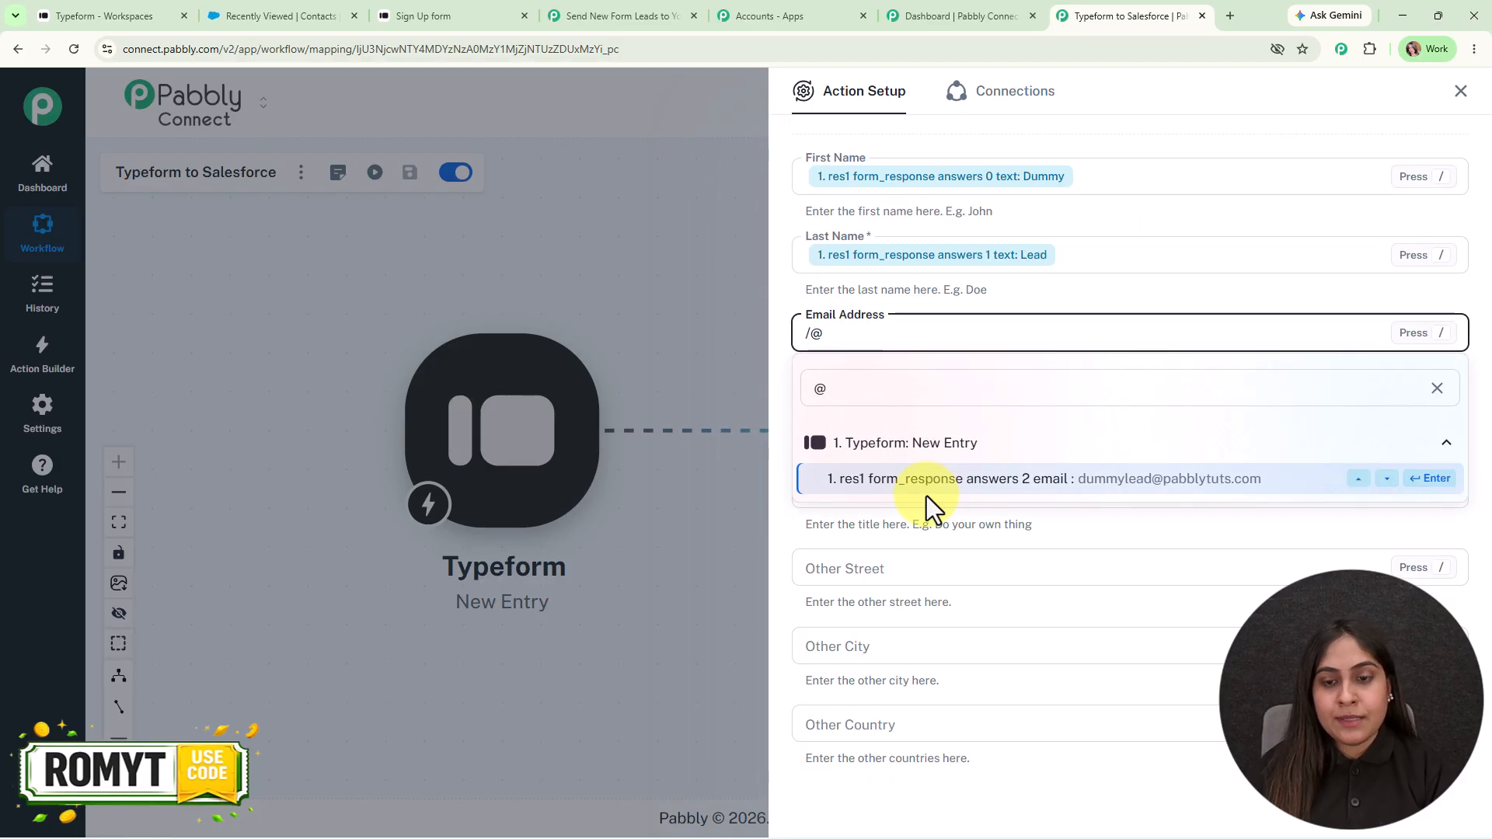
pyautogui.click(893, 476)
pyautogui.scroll(-2, 849, 360)
pyautogui.click(820, 255)
pyautogui.write('/+')
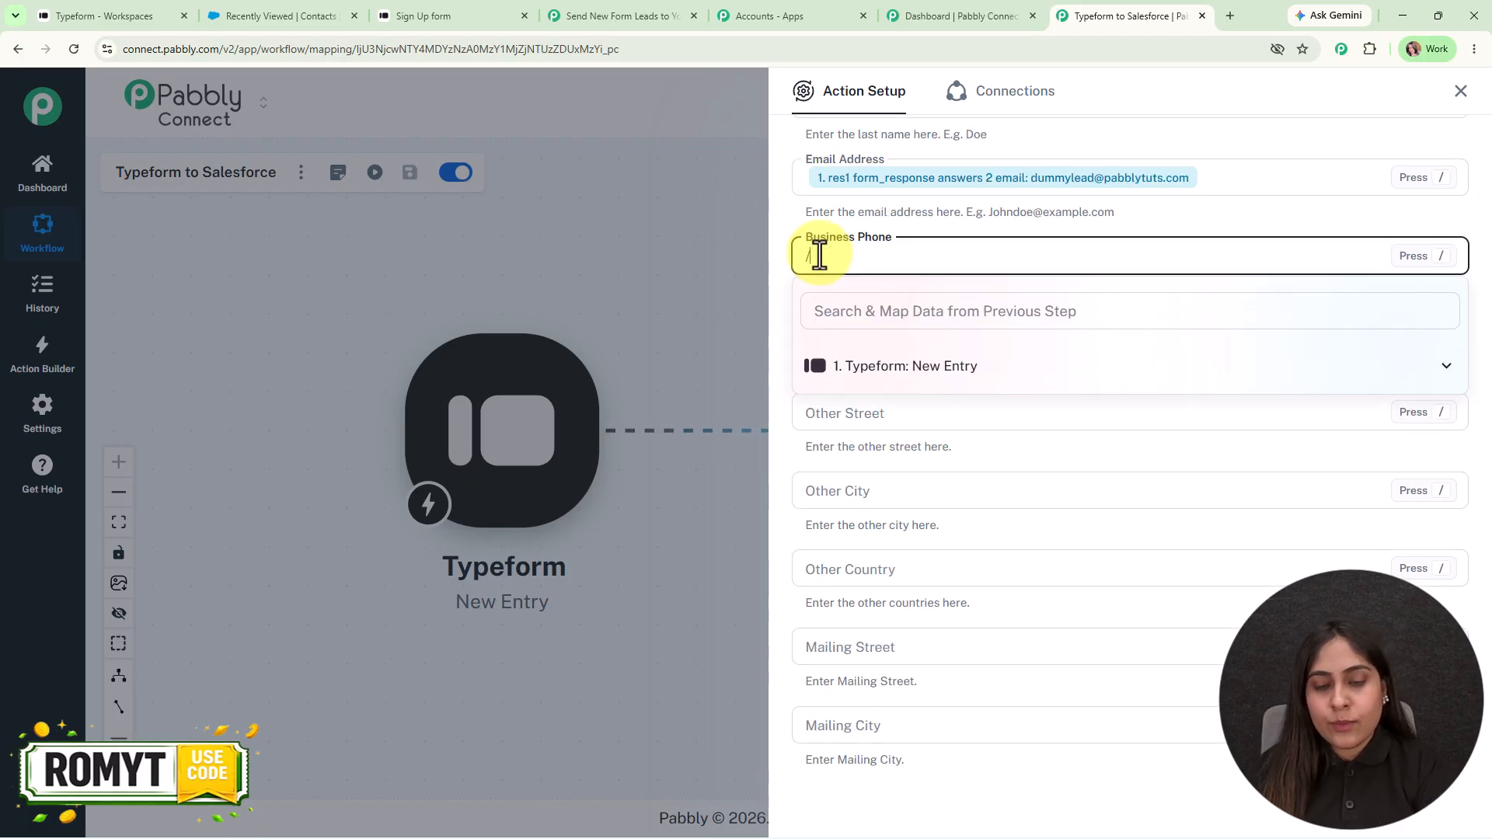
pyautogui.click(928, 402)
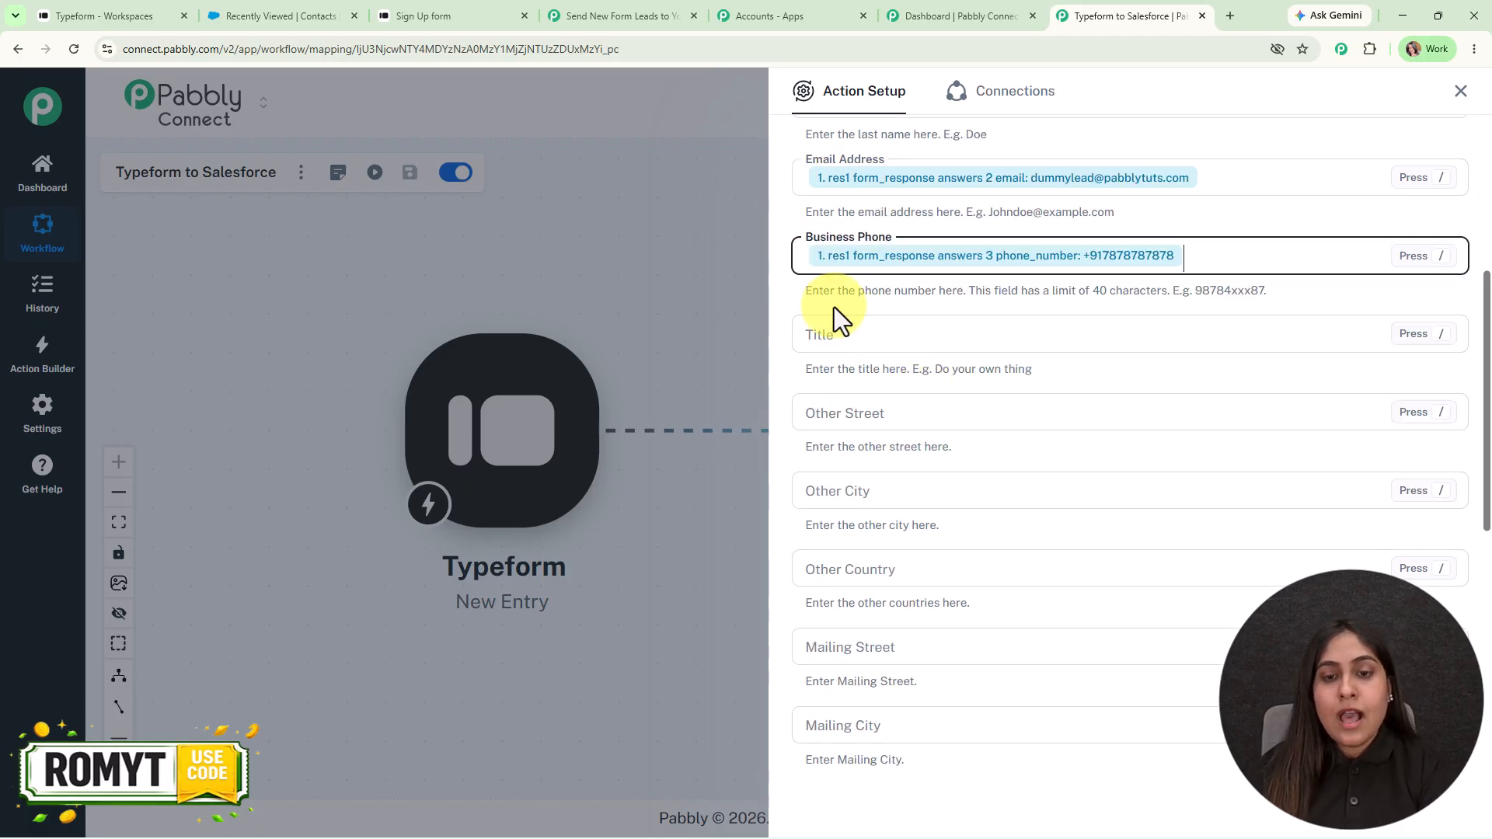
# - Map Mobile Phone to Typeform's answers 3 phone_number, save and send a test request, and close the action setup
pyautogui.scroll(-2, 836, 311)
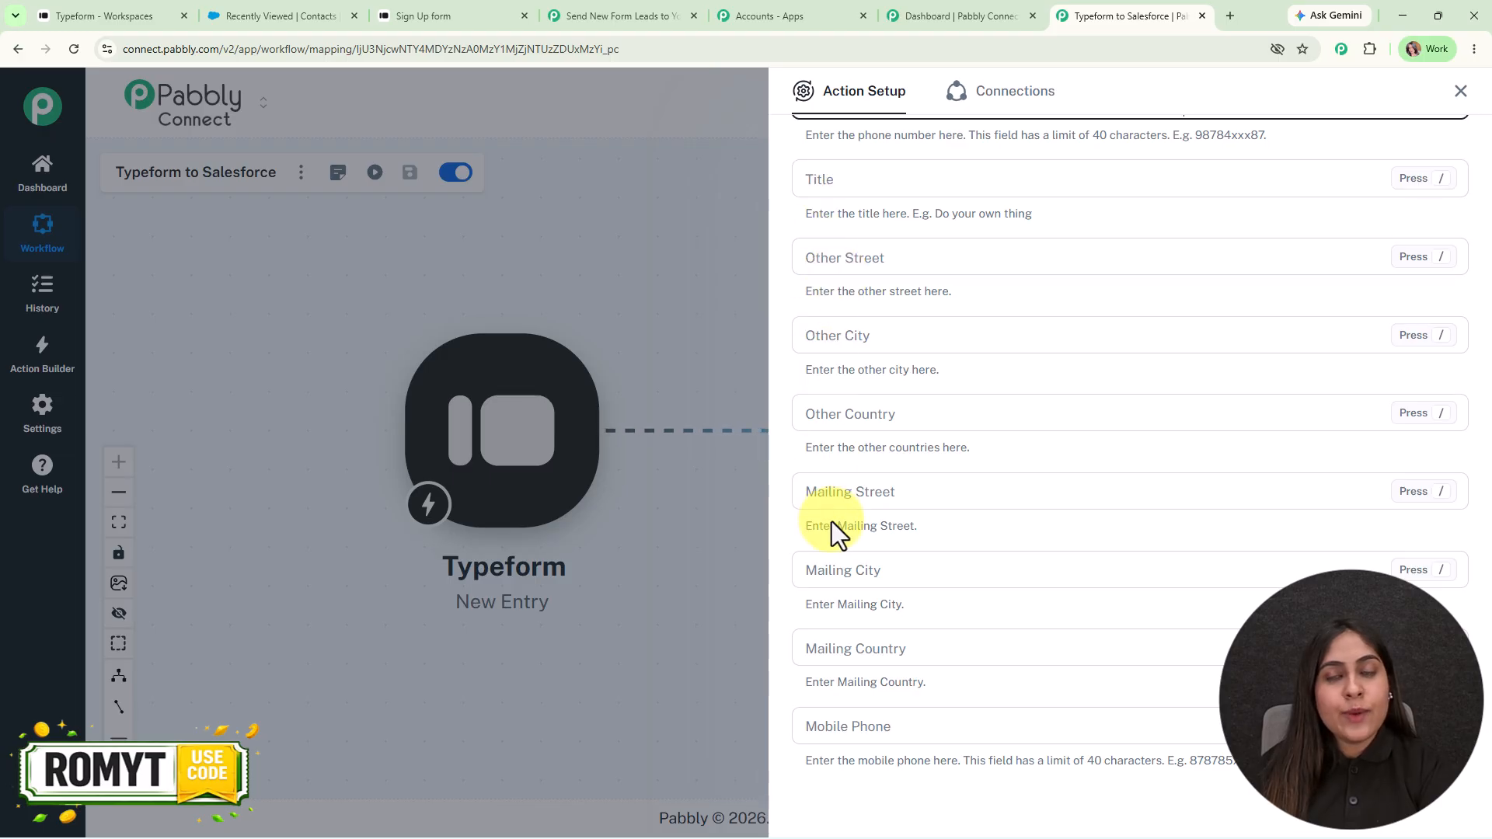
pyautogui.scroll(-3, 832, 521)
pyautogui.scroll(-2, 1070, 457)
pyautogui.click(846, 338)
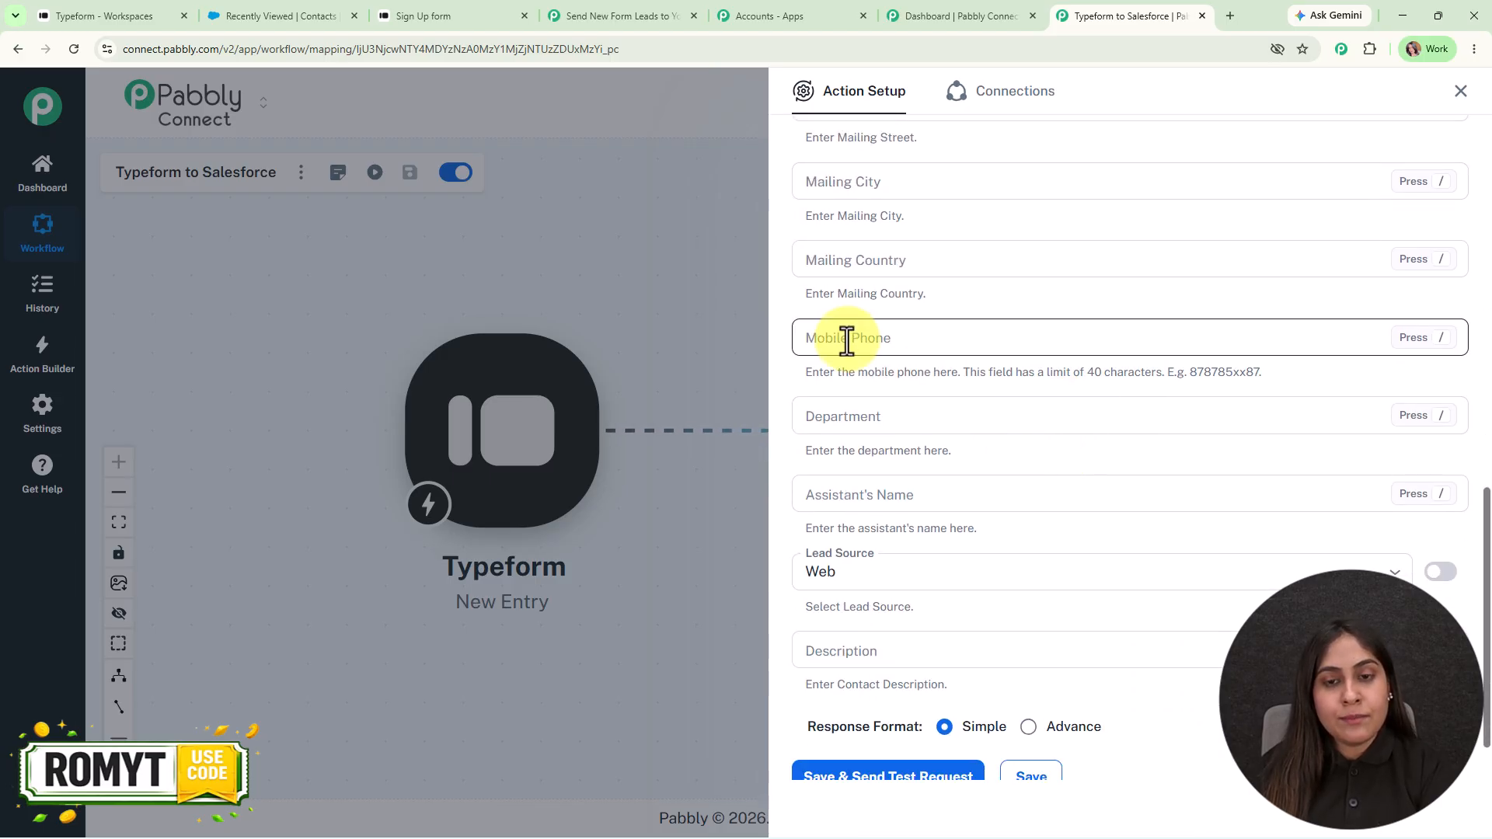
pyautogui.write('/+')
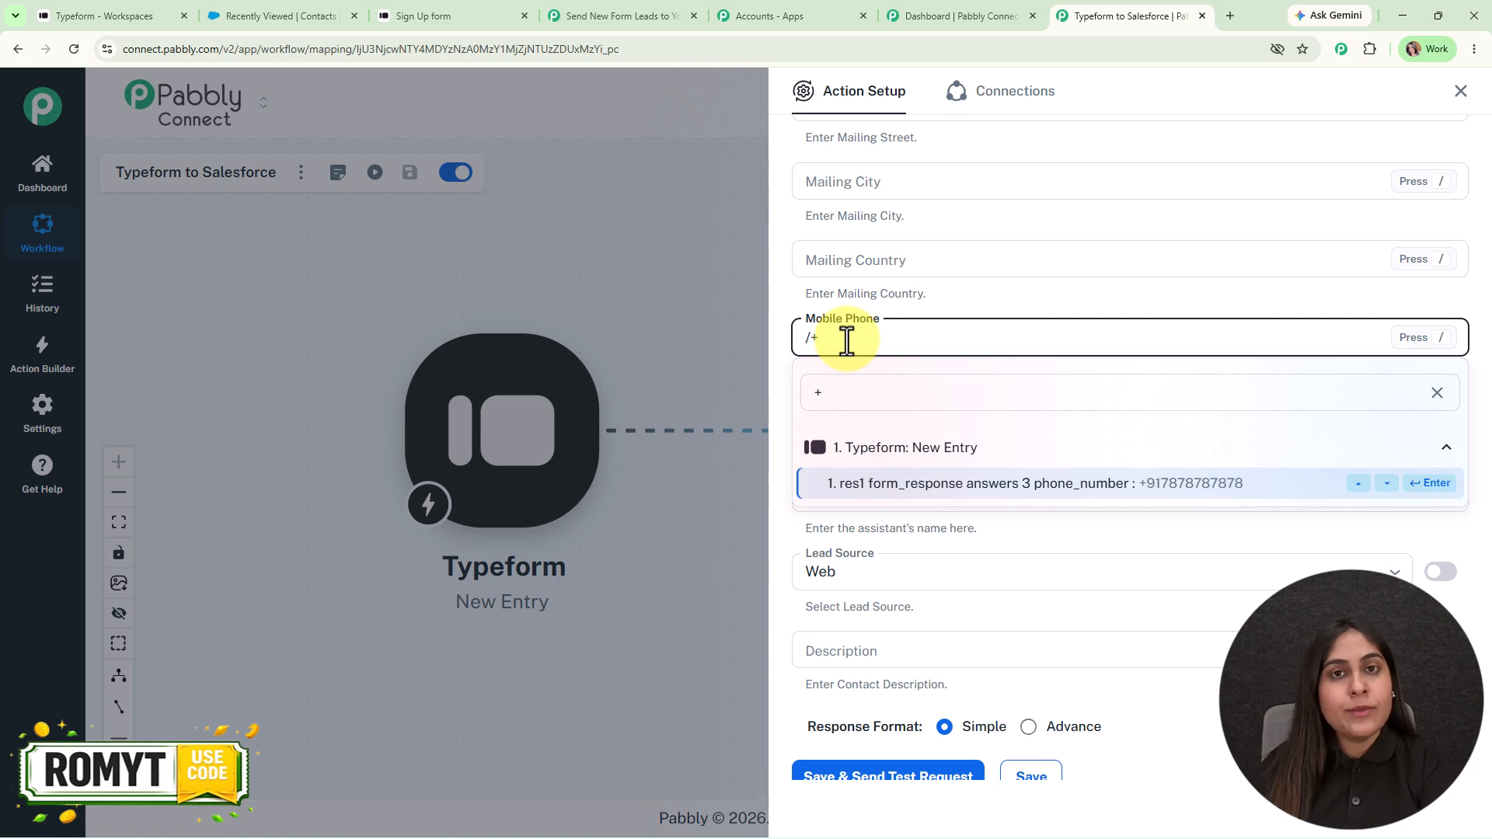
pyautogui.click(967, 489)
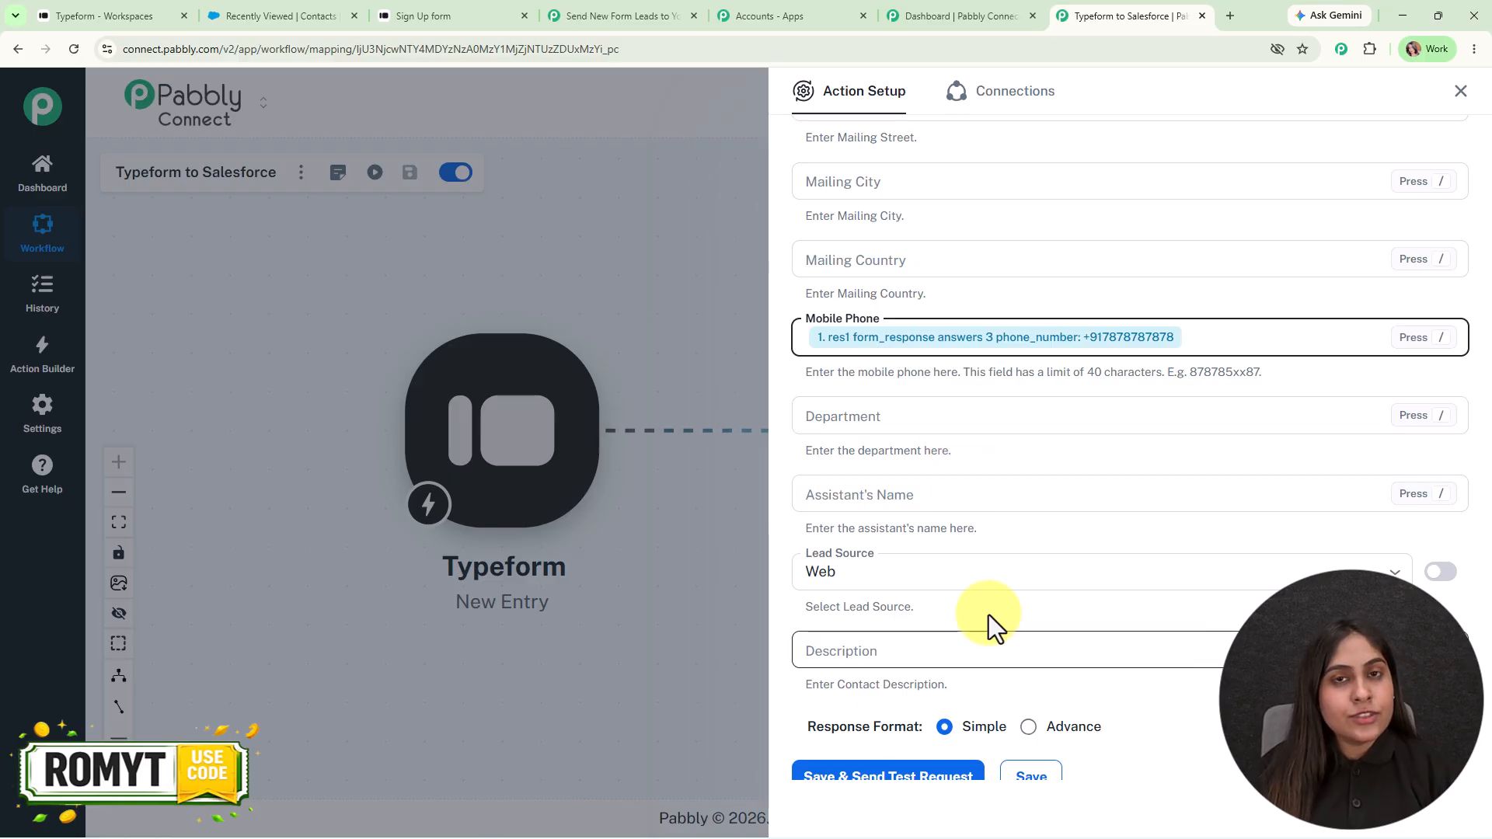
pyautogui.scroll(-1, 991, 536)
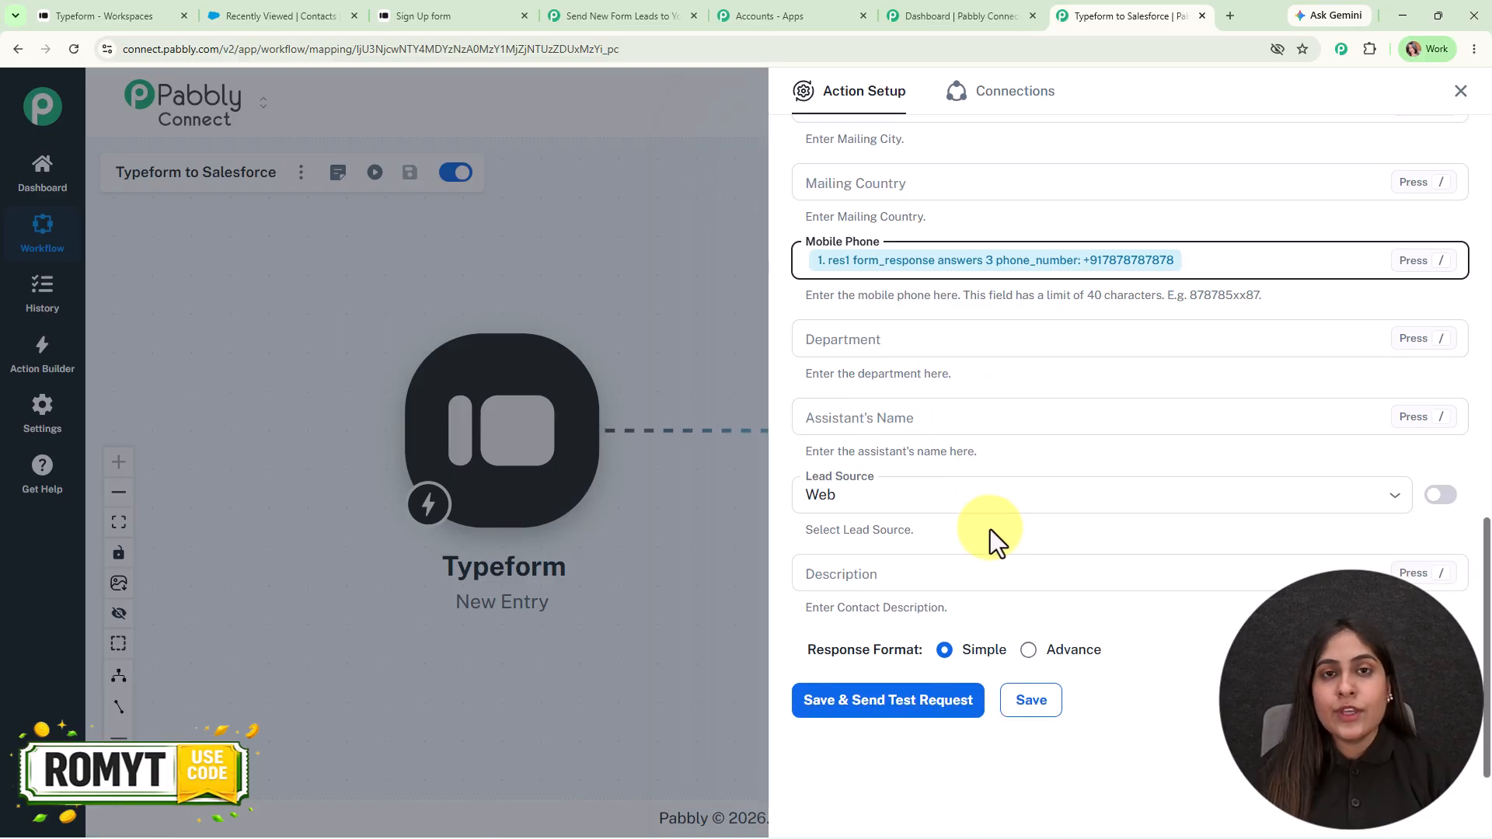
pyautogui.click(859, 703)
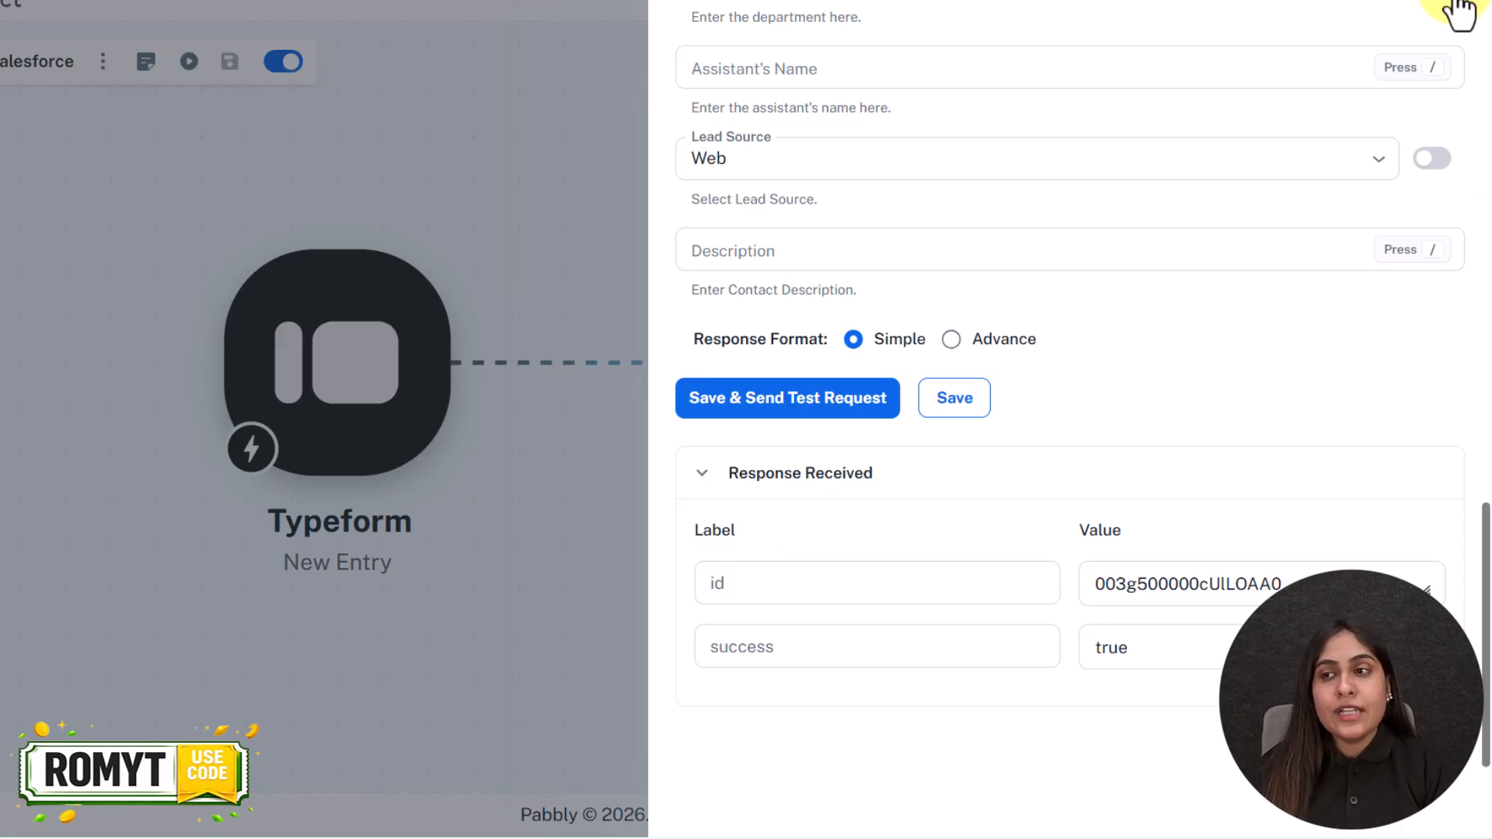
pyautogui.click(1456, 59)
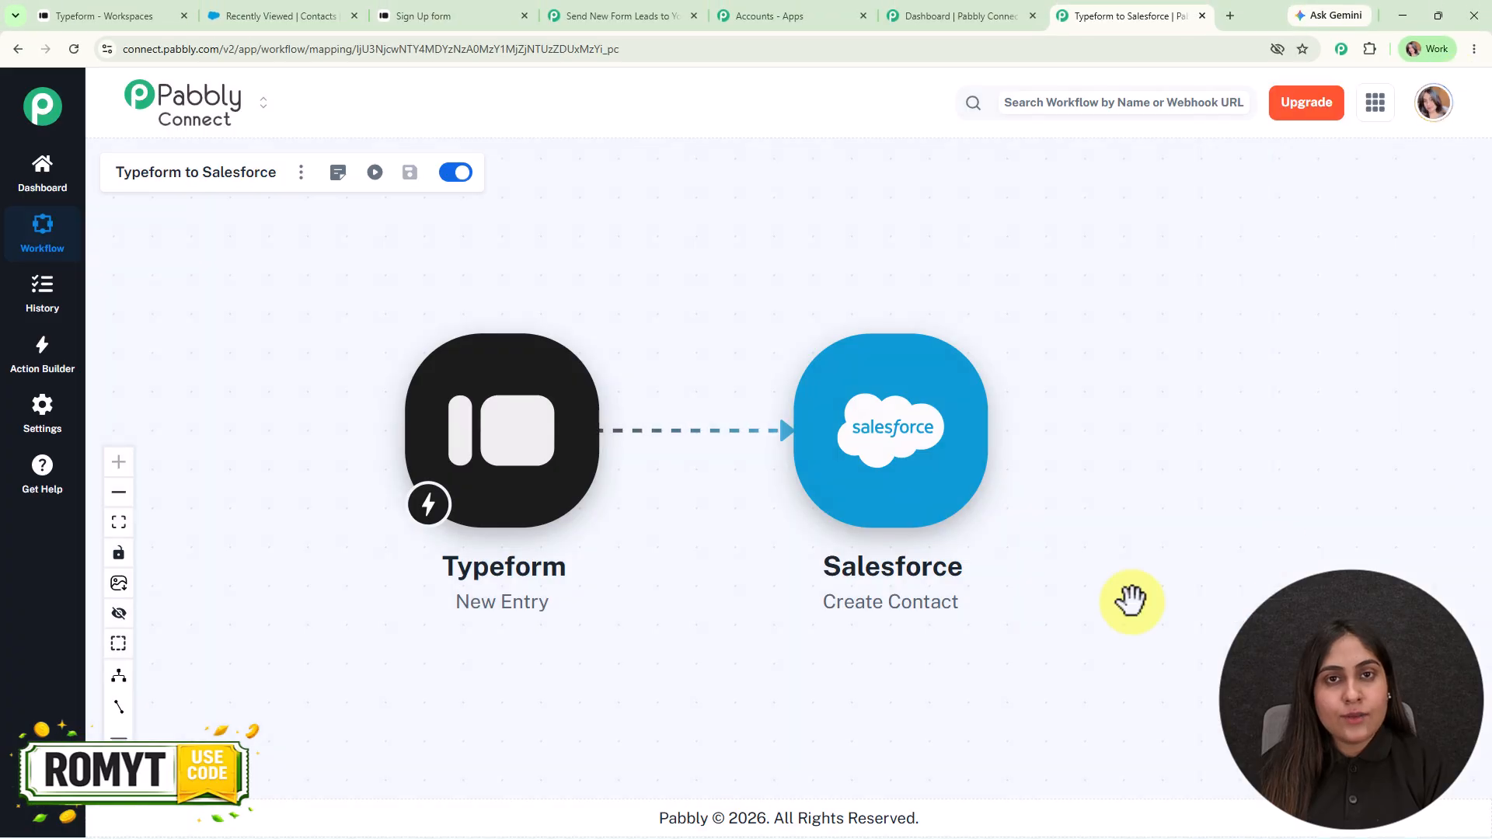
# - Check the newly created contact's phone and email details in Salesforce, and return to the Pabbly Connect workflow
pyautogui.click(305, 9)
pyautogui.click(69, 58)
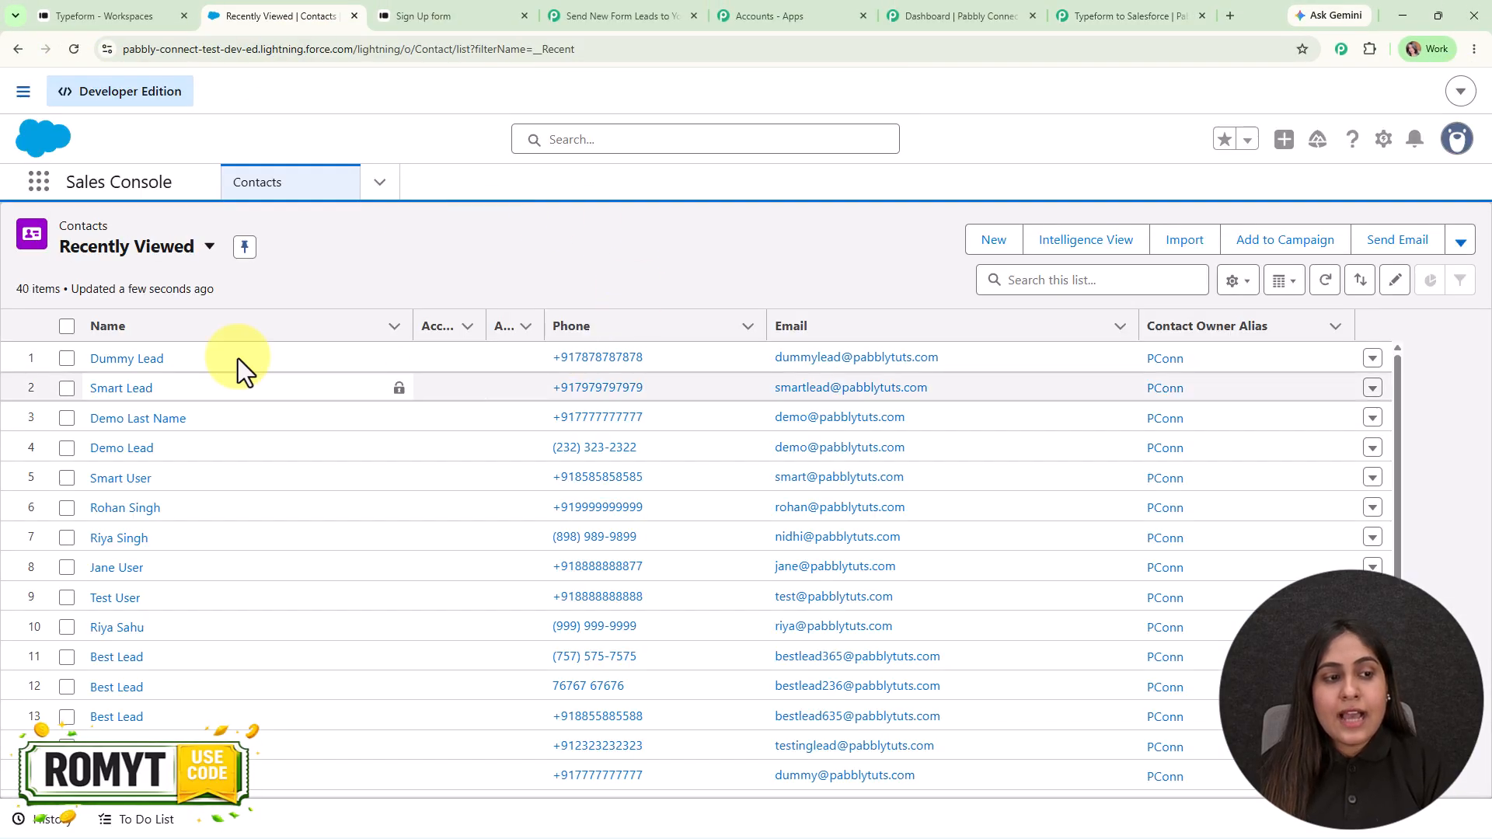
pyautogui.click(126, 359)
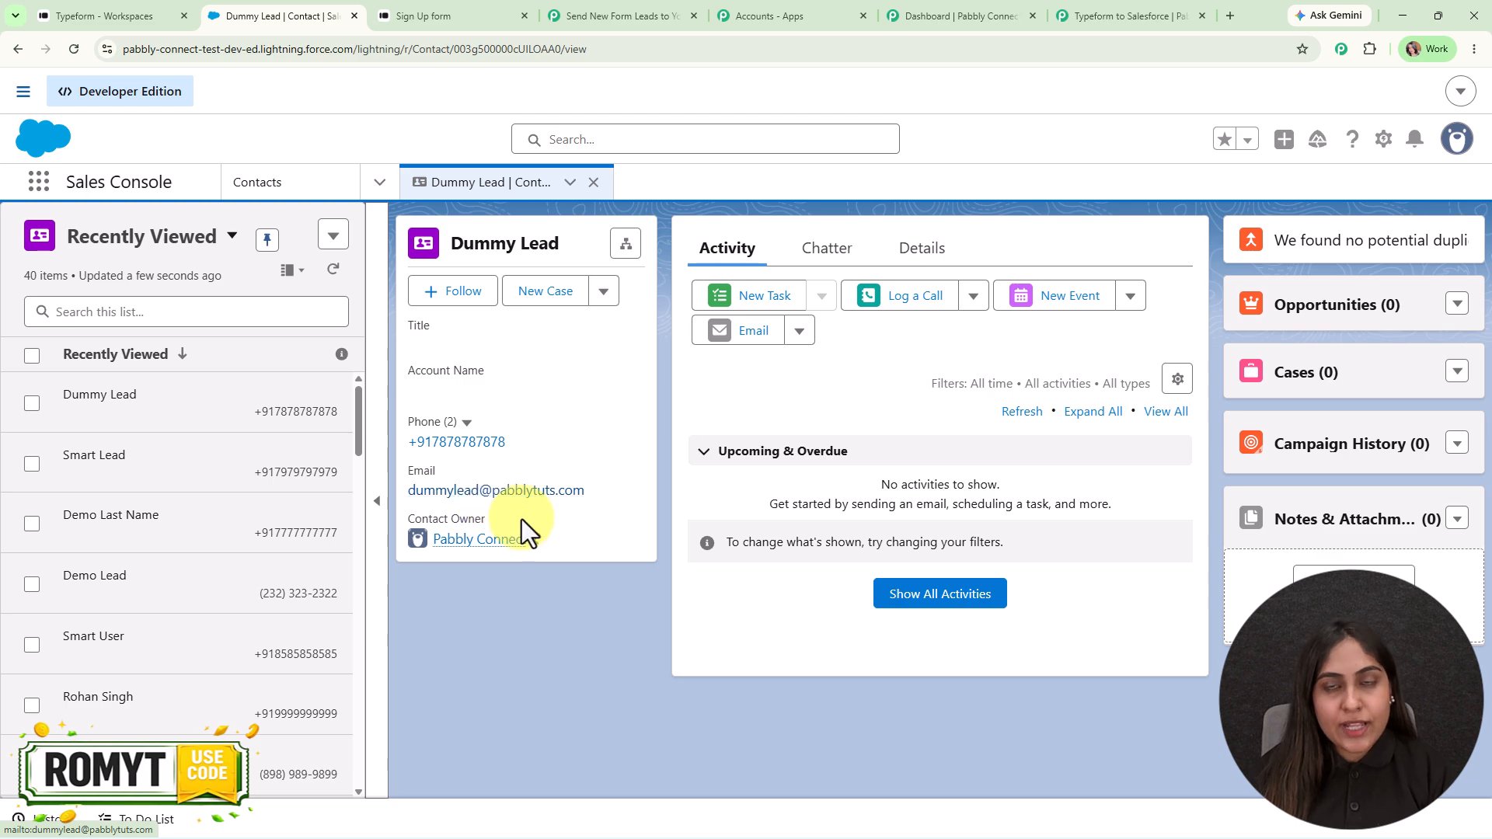
pyautogui.click(1112, 16)
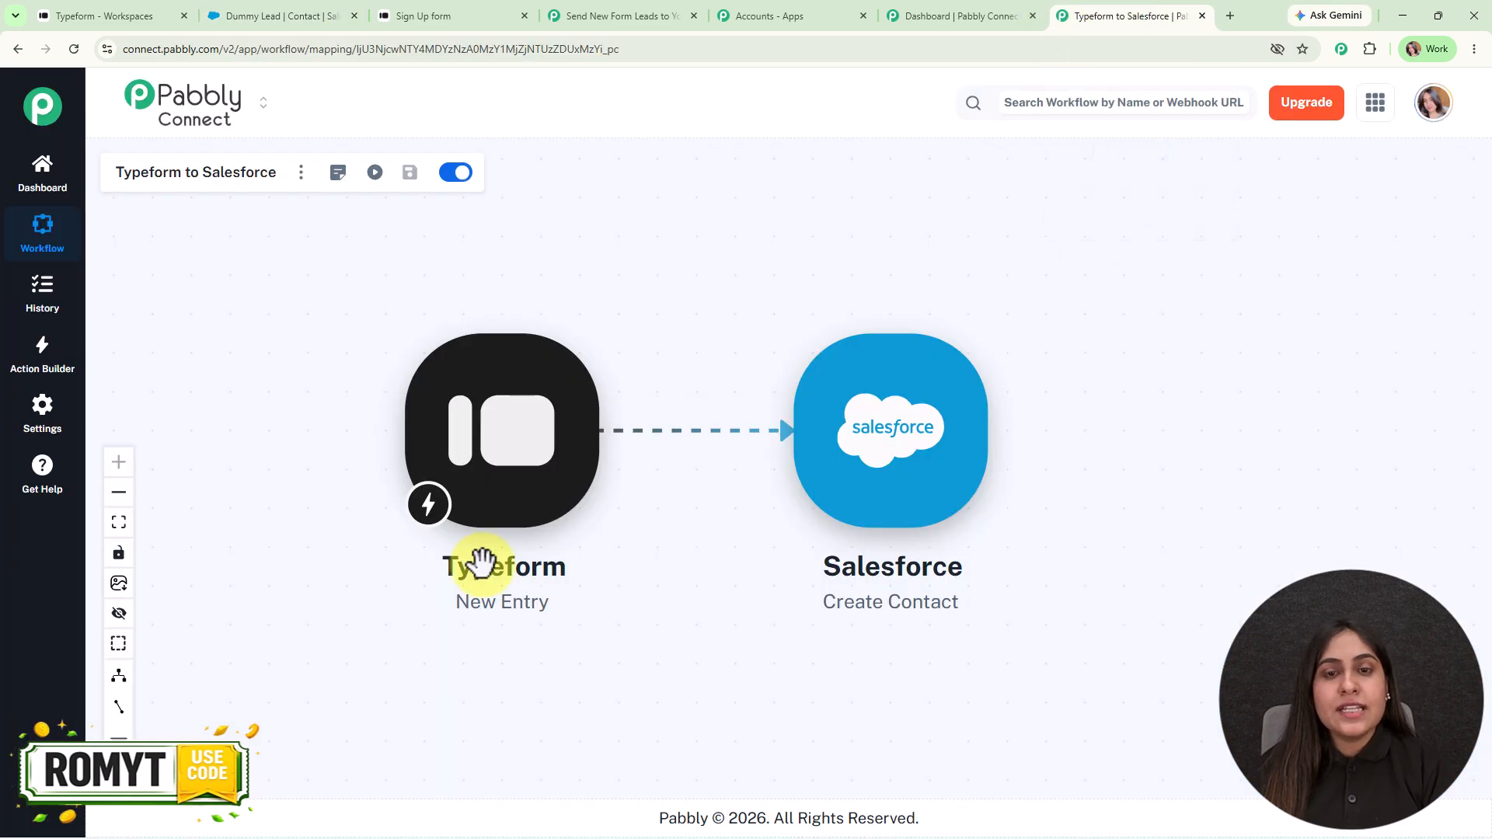